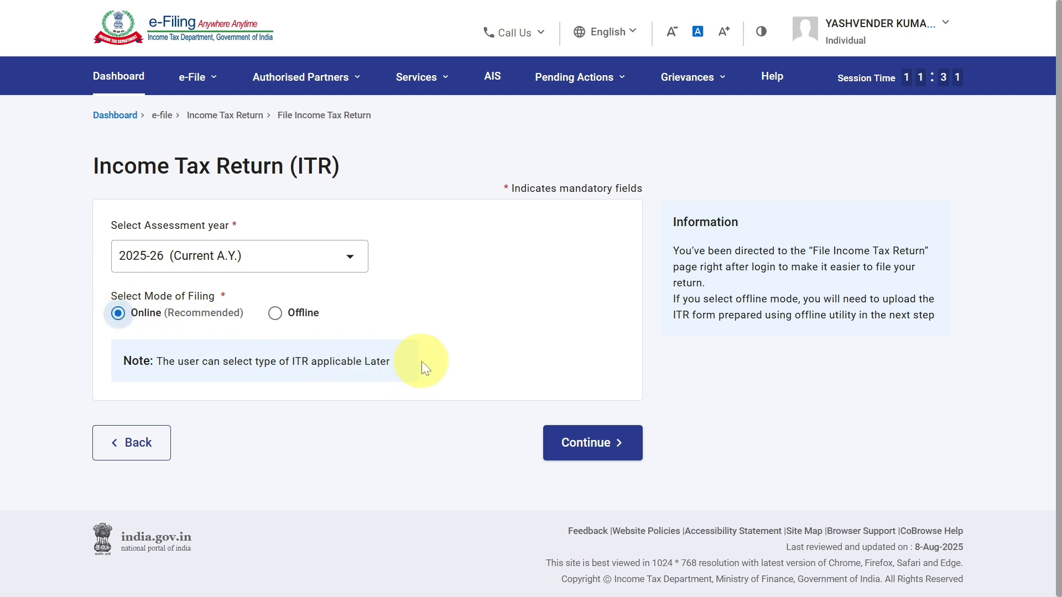
Start a new online income tax return filing for A.Y. 2025-26 with the status Individual.
click(569, 445)
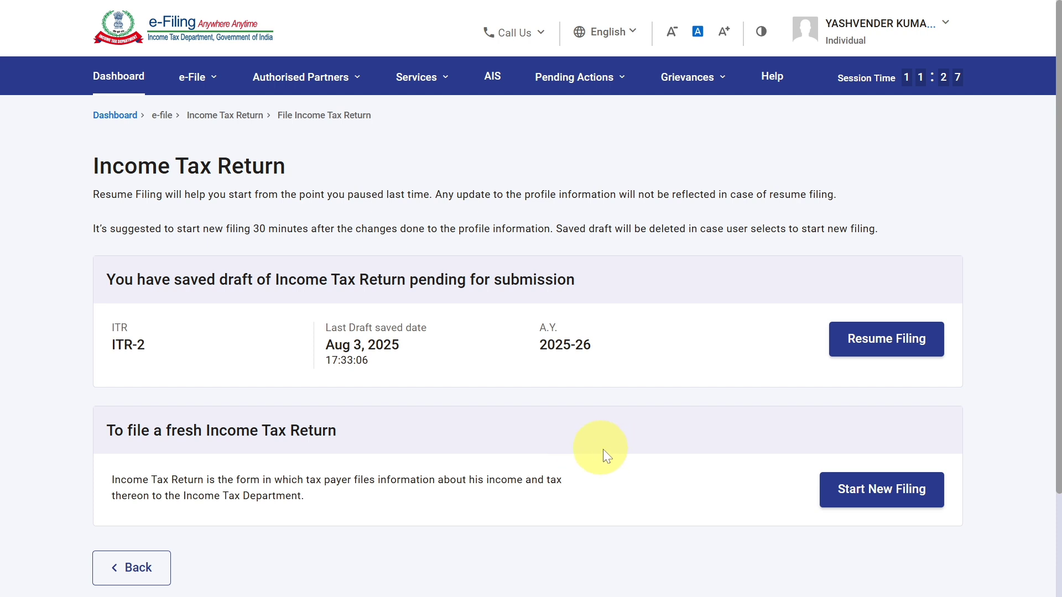
scroll(642, 446, down, 2)
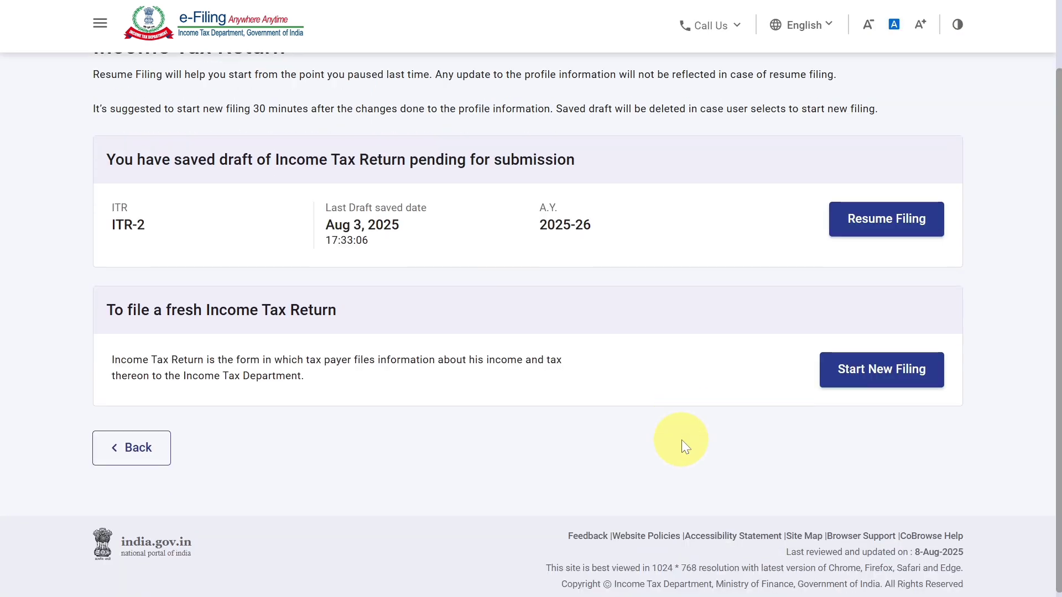
click(883, 384)
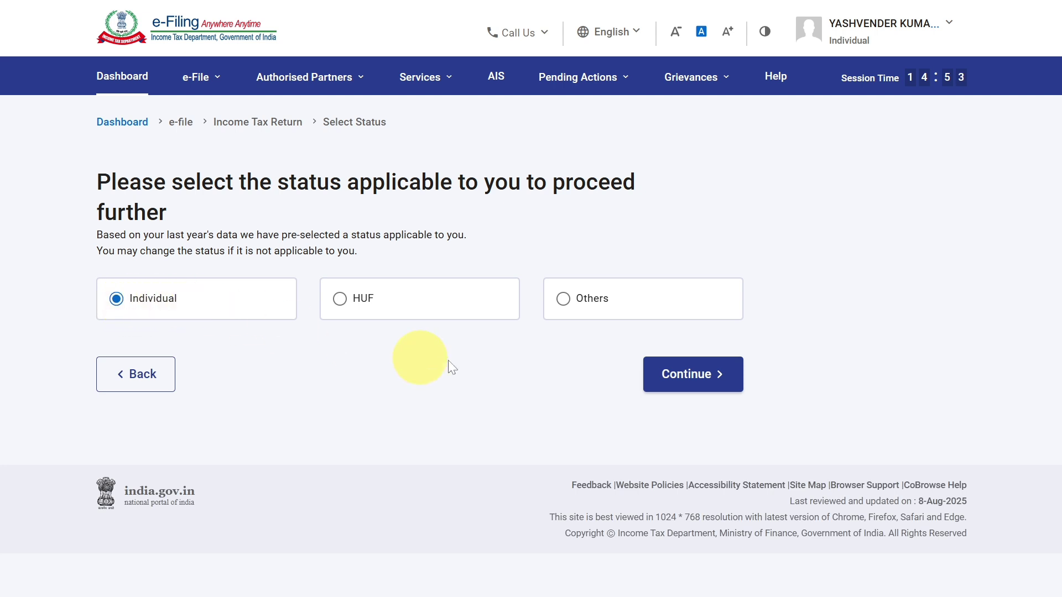
click(716, 385)
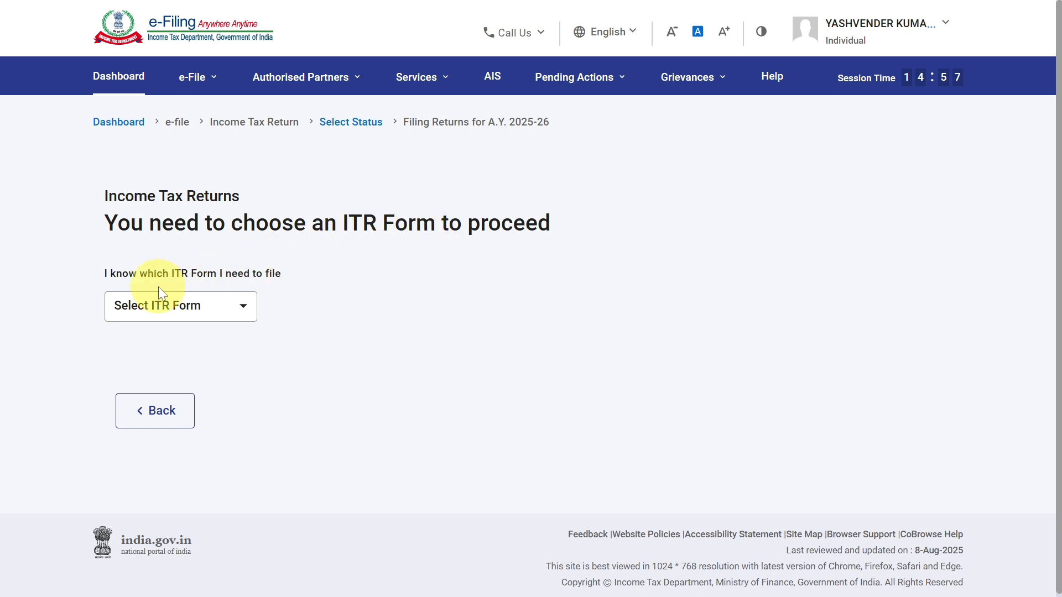
Choose the ITR - 4 form, proceed with it and acknowledge the New Tax Regime notice.
click(223, 304)
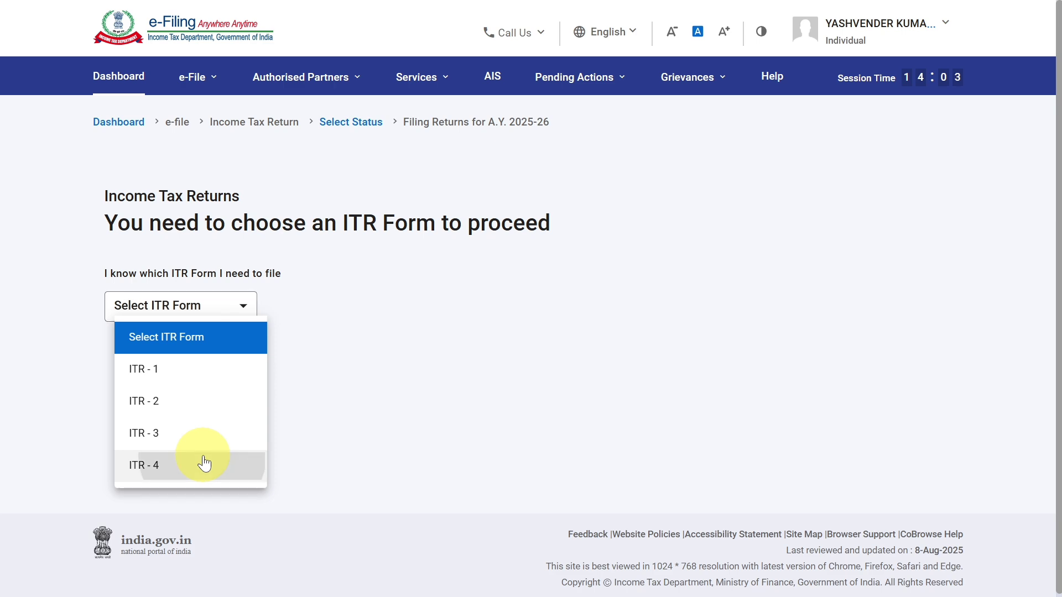
click(204, 463)
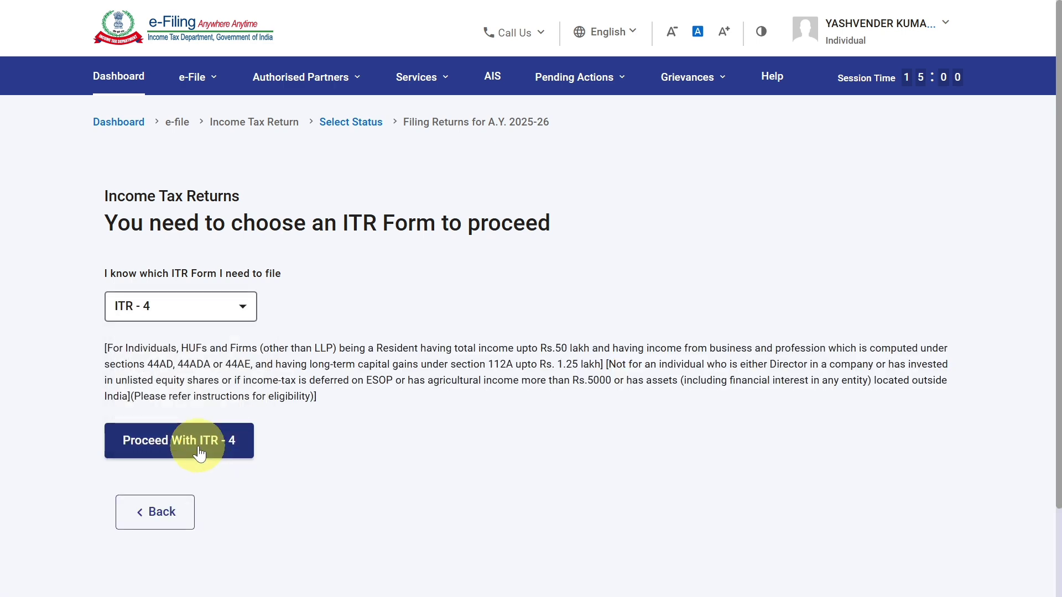
click(200, 452)
click(524, 414)
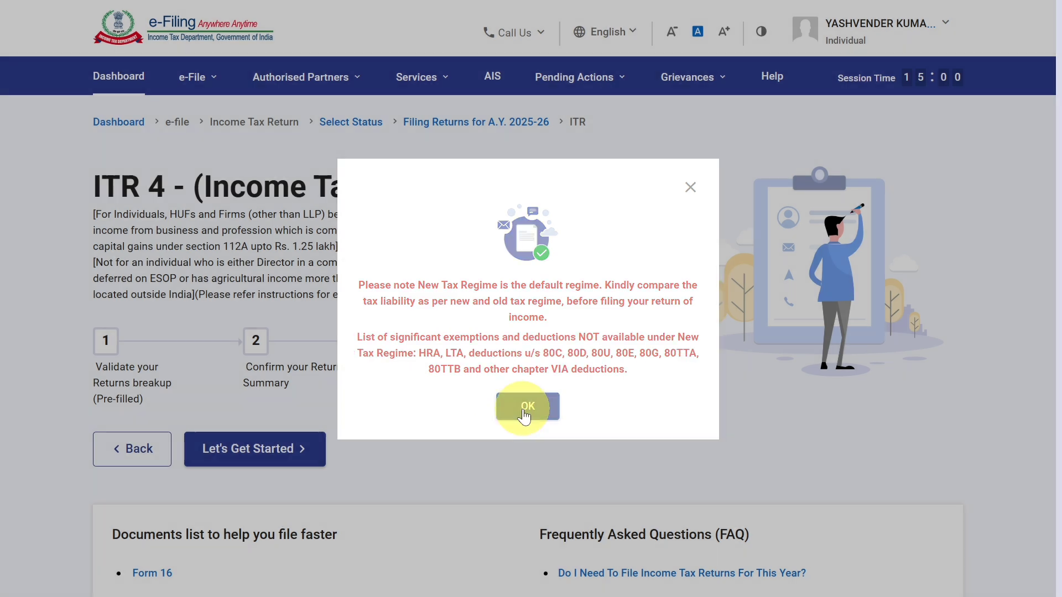
Begin the return with "Taxable income is more than basic exemption limit" as the filing reason and acknowledge the pre-filled data notice.
click(265, 456)
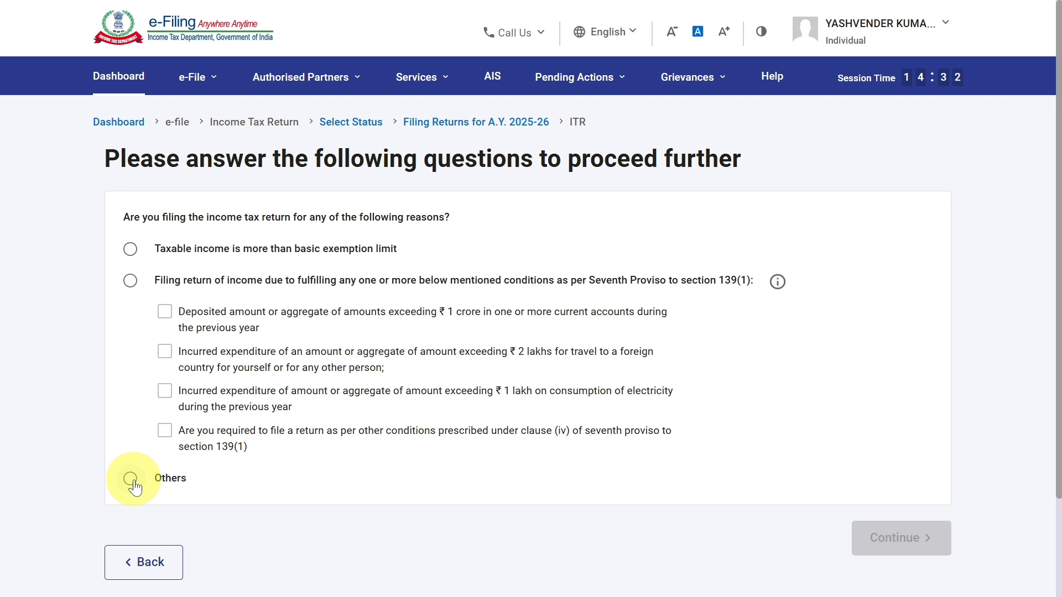
click(131, 249)
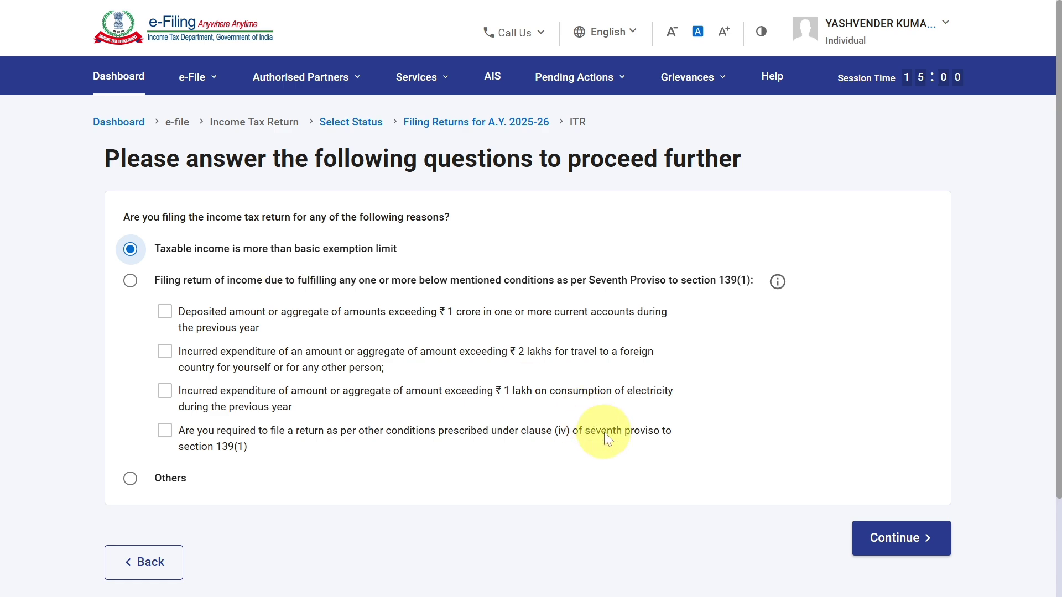
click(884, 534)
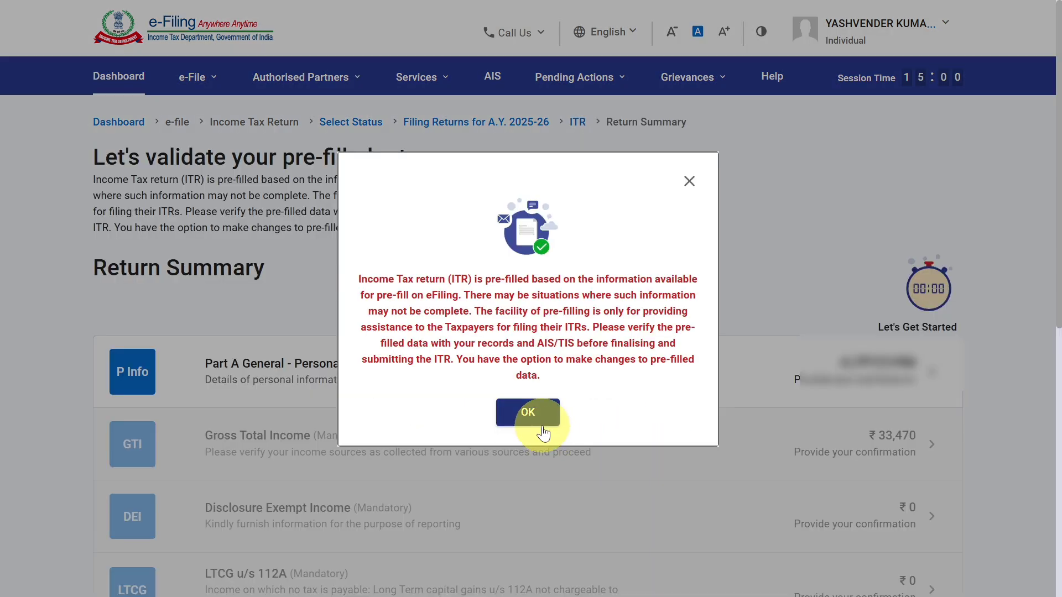
click(528, 413)
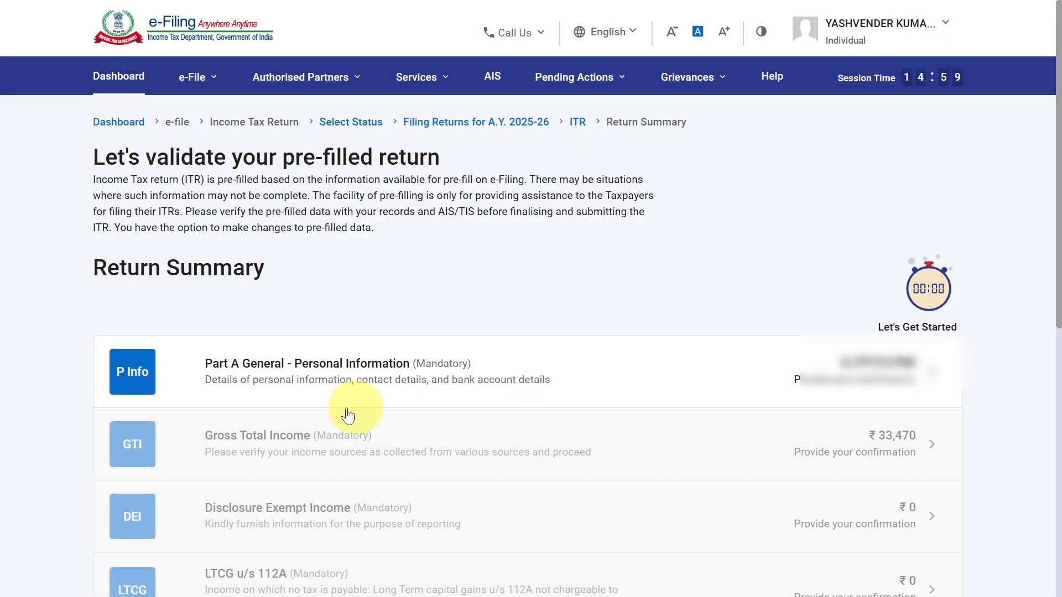
In Part A General - Personal Information, set the nature of employment to "Not Applicable (eg. Family pension etc)".
click(360, 370)
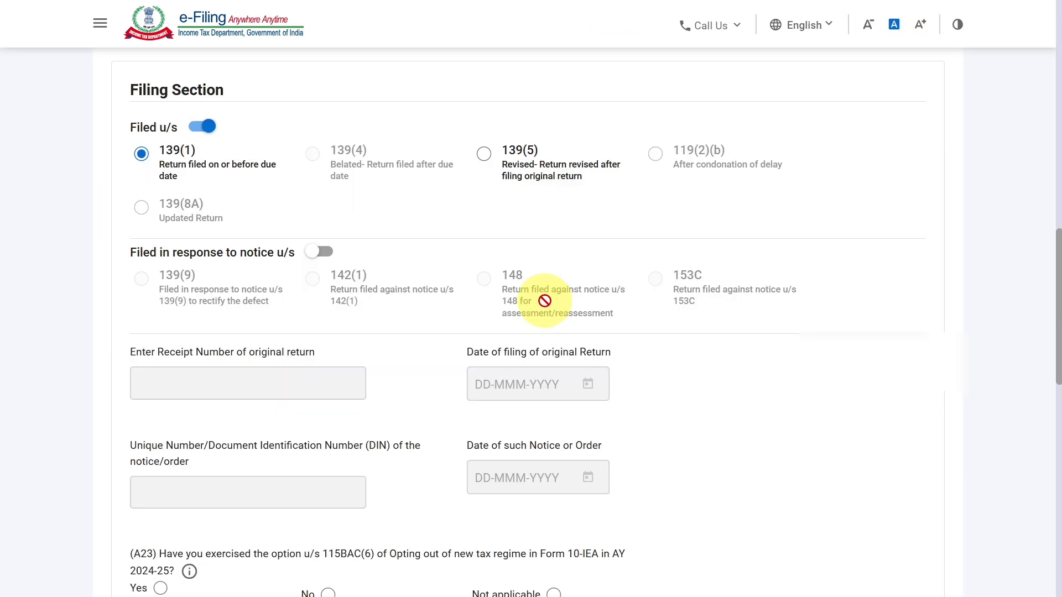
scroll(545, 301, up, 2)
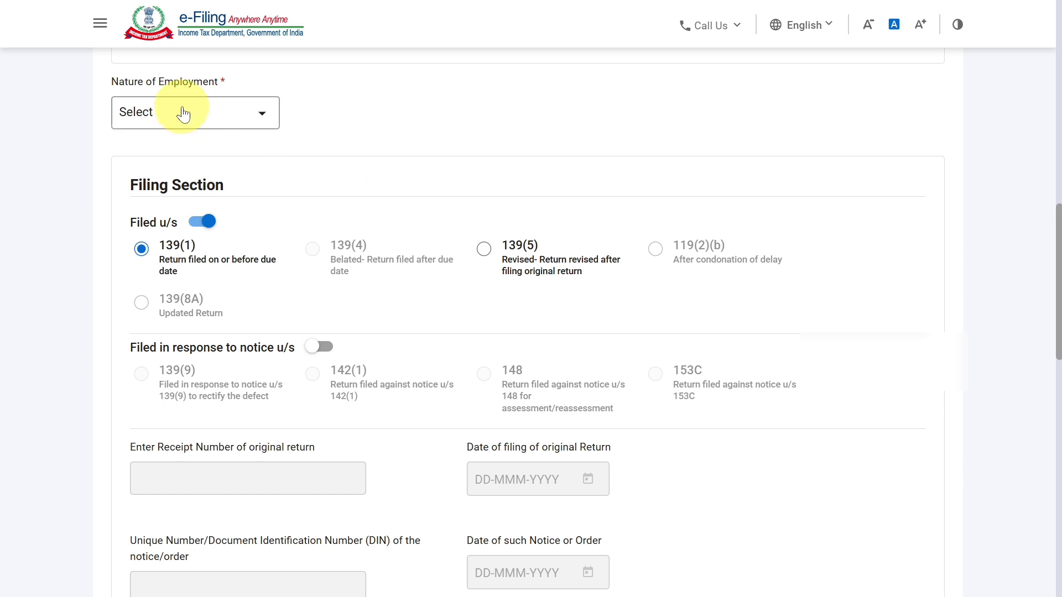
click(208, 114)
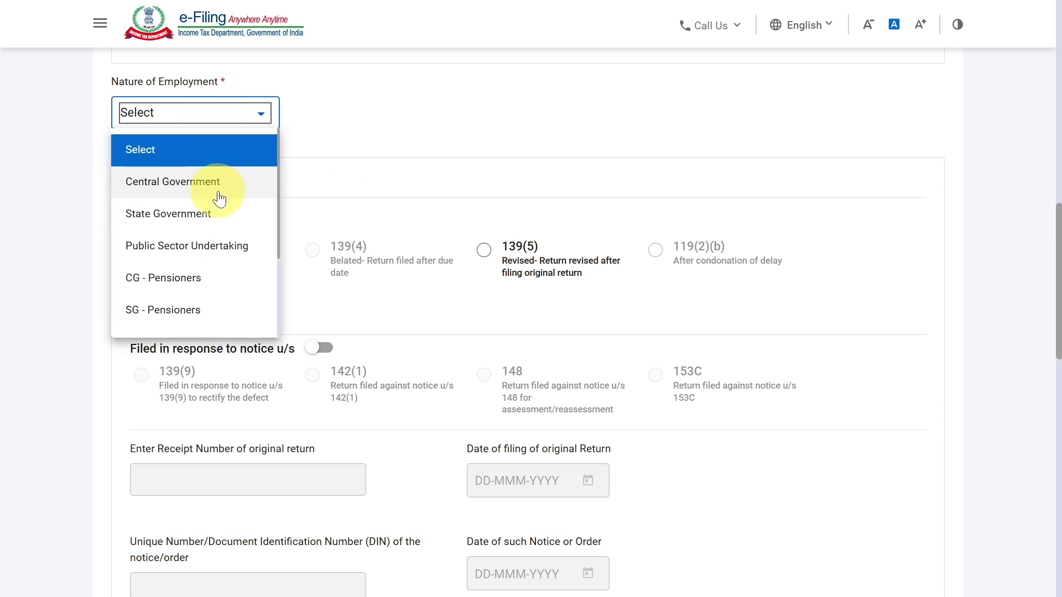
scroll(219, 198, down, 3)
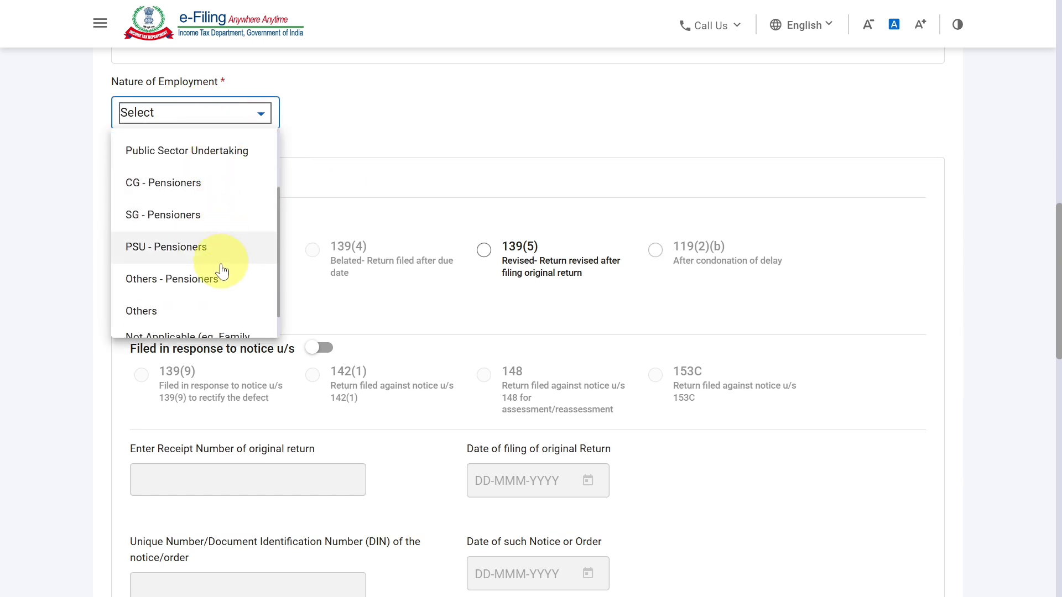
scroll(219, 293, down, 1)
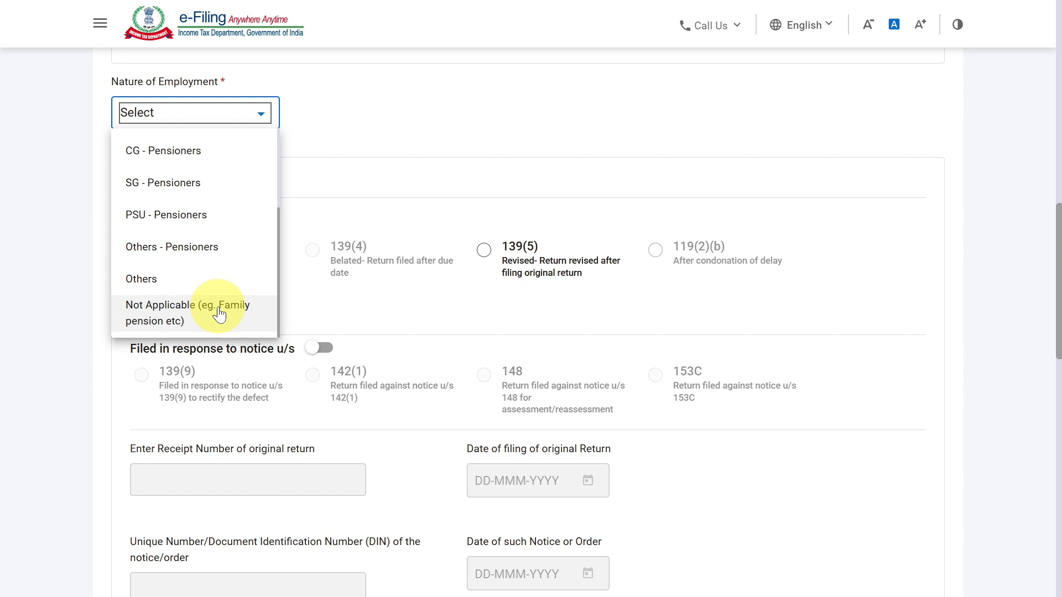
click(220, 313)
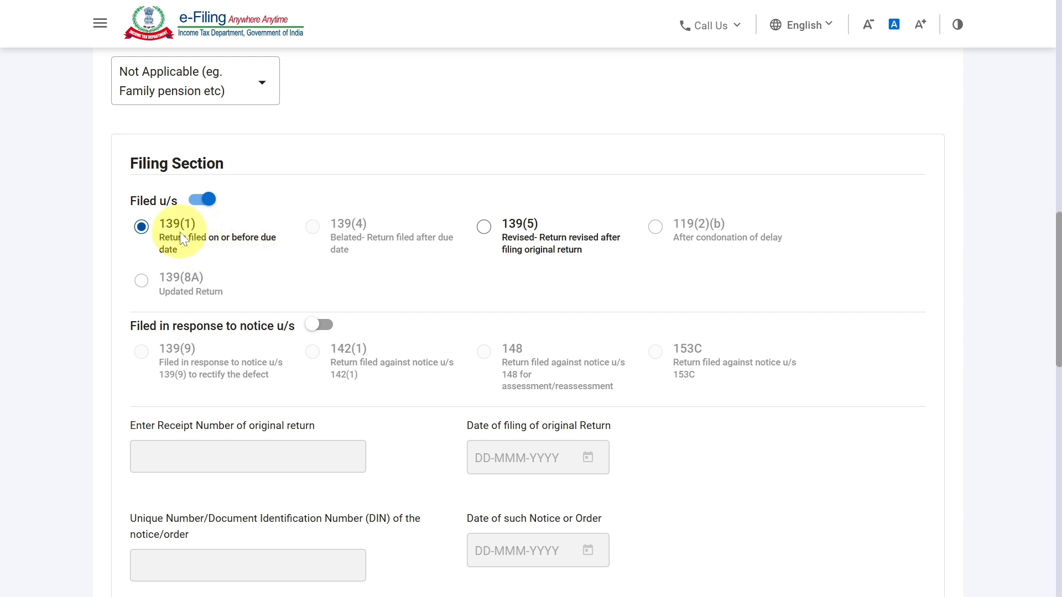
Answer No to question A23 on opting out of the new tax regime in AY 2024-25 and confirm the personal information section.
scroll(173, 234, down, 5)
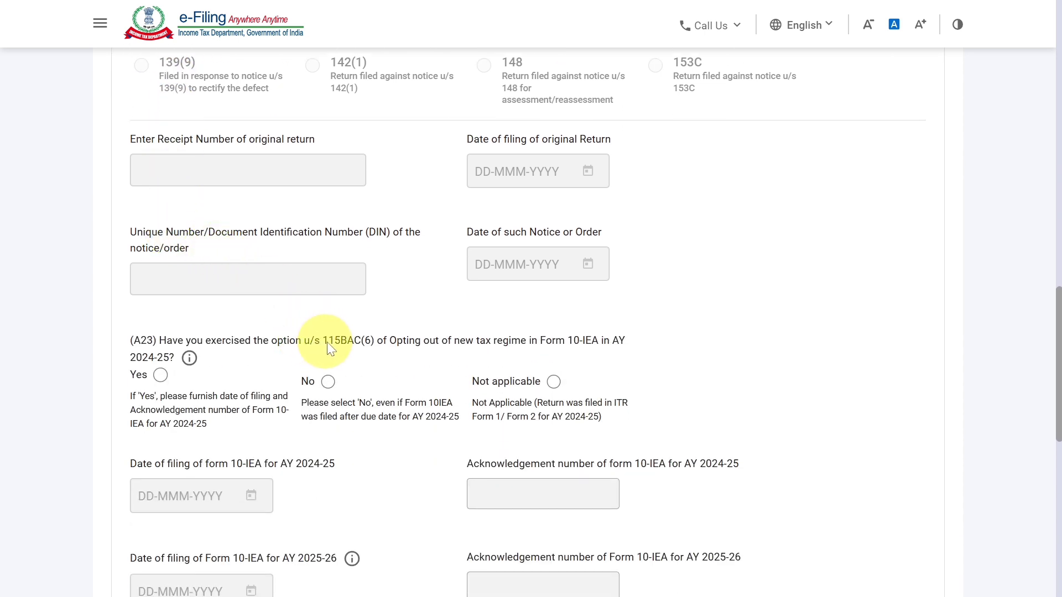
drag(323, 342, 376, 343)
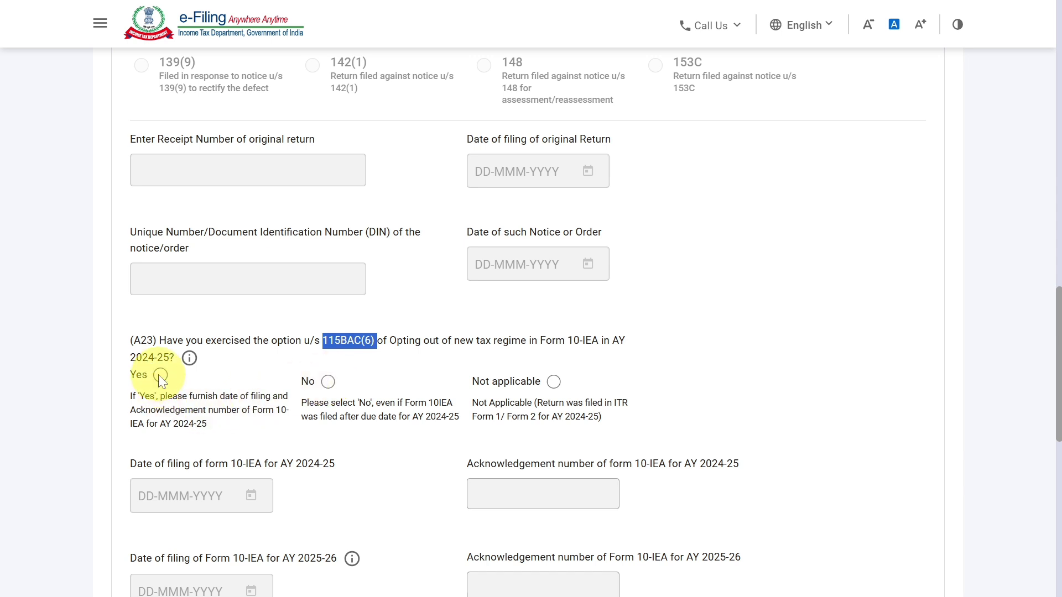
click(329, 382)
scroll(330, 381, down, 2)
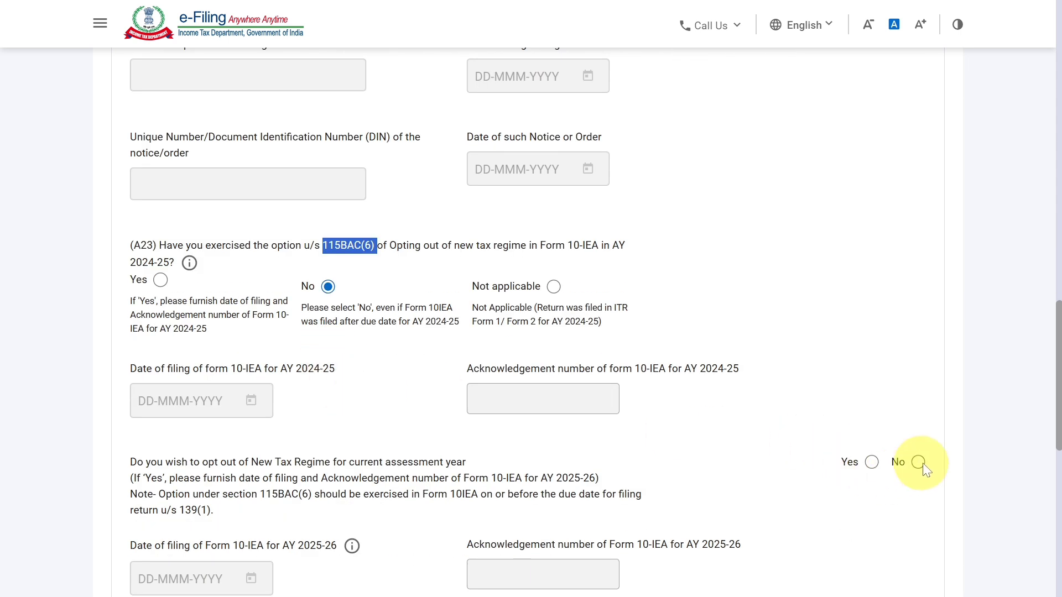
scroll(922, 463, down, 8)
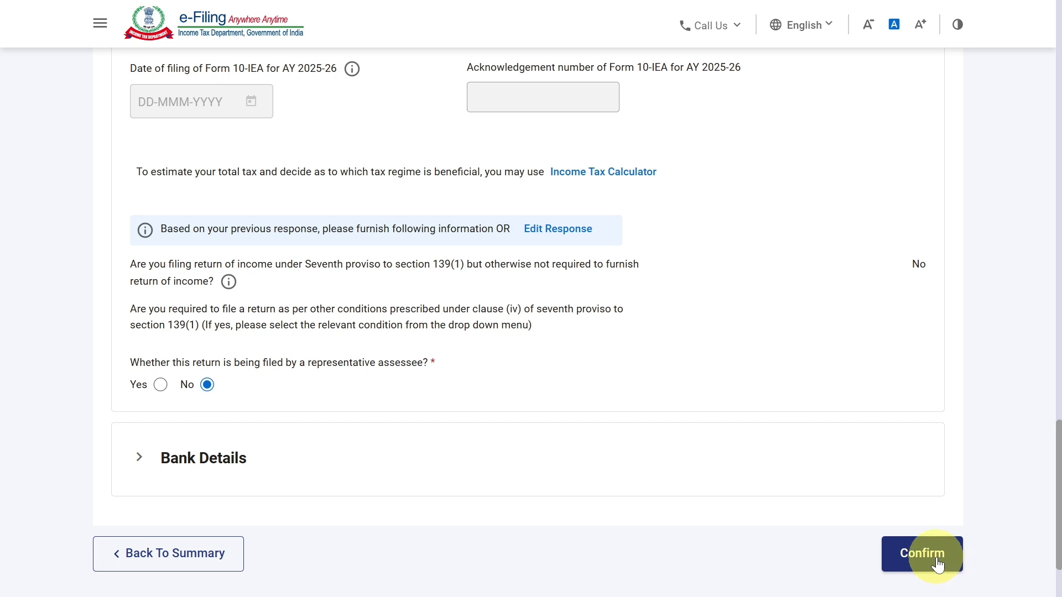
click(937, 565)
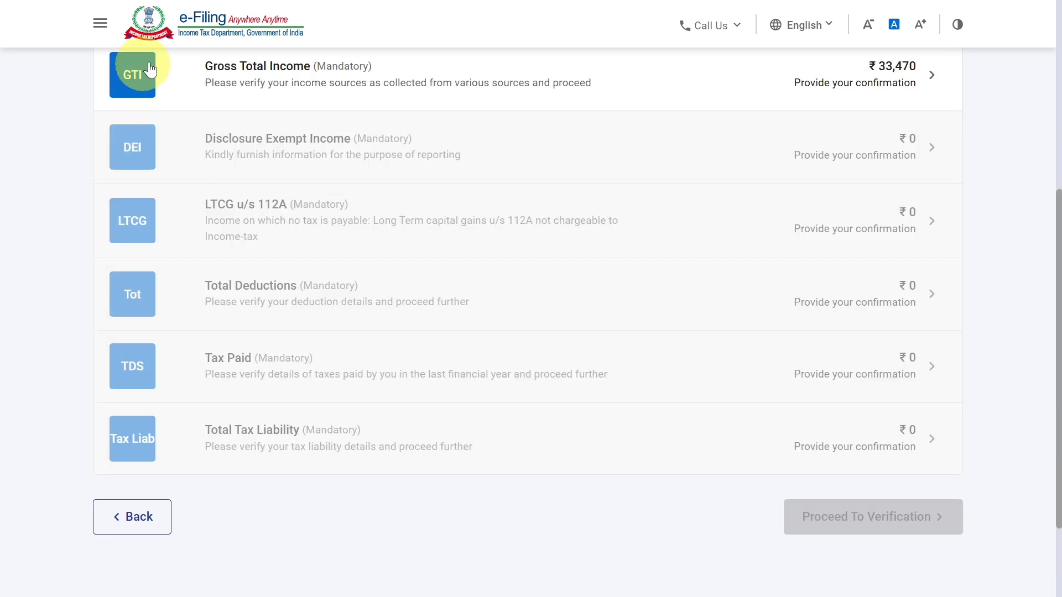
Open Gross Total Income, acknowledge the salary schedule notice and open B1. Income from Business & Profession for editing.
click(301, 80)
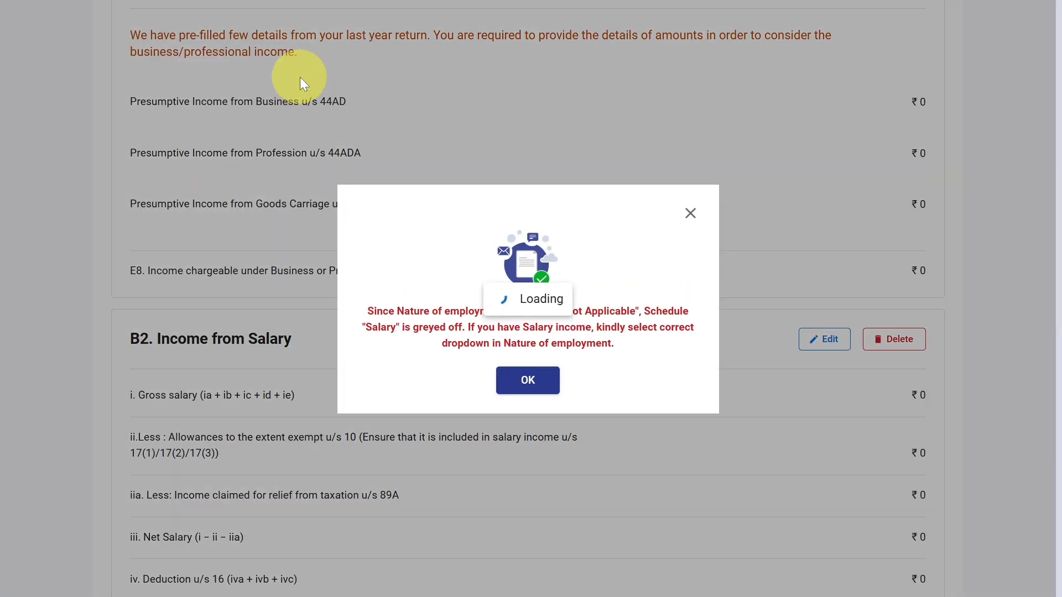
click(504, 381)
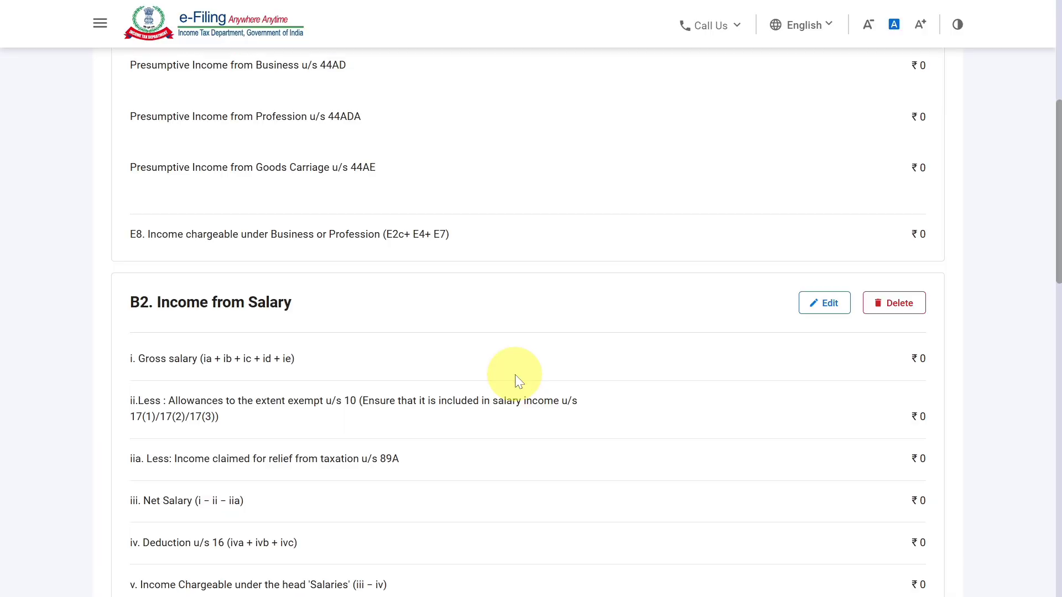
scroll(511, 365, up, 3)
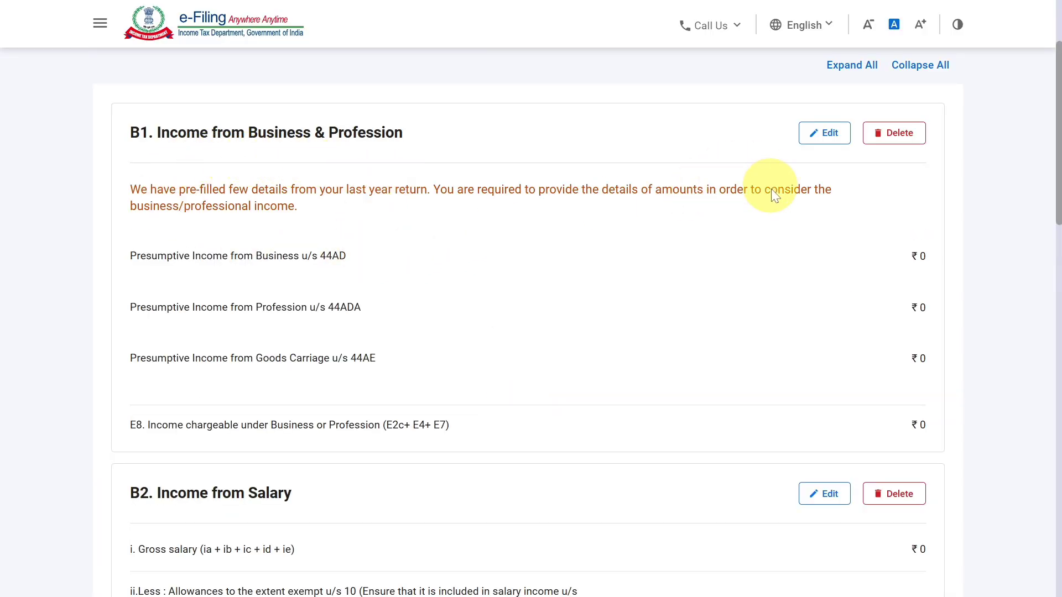
click(824, 134)
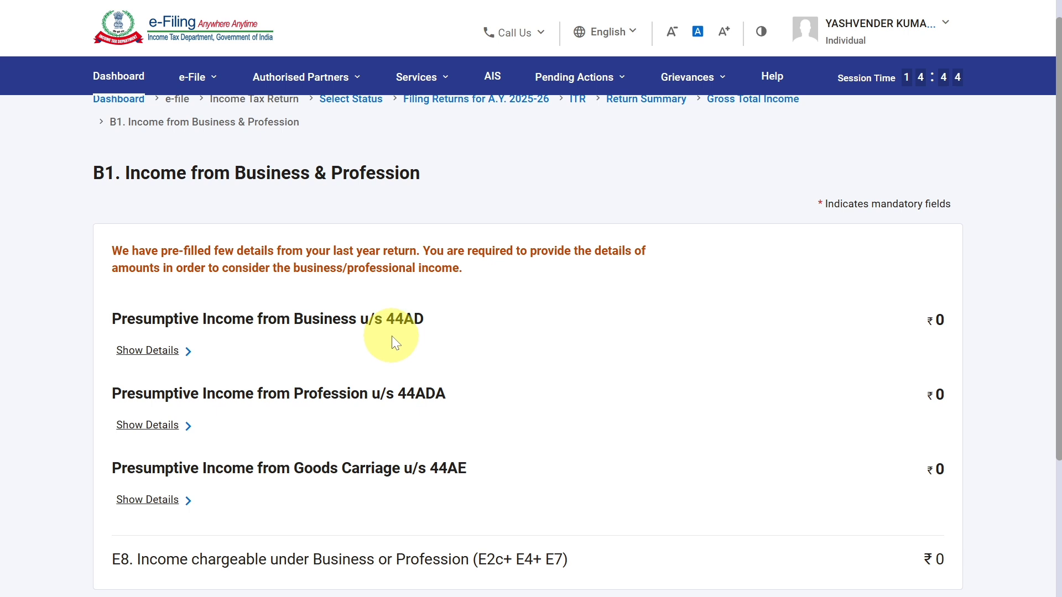
Show the details of presumptive business income u/s 44AD and open the existing business entry for editing.
click(167, 356)
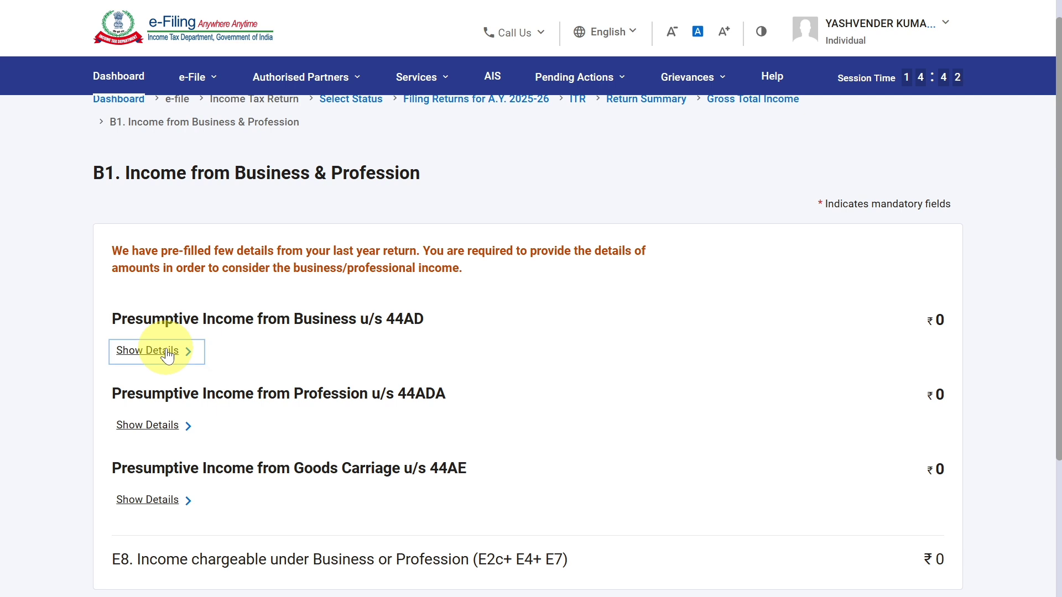
scroll(166, 347, down, 2)
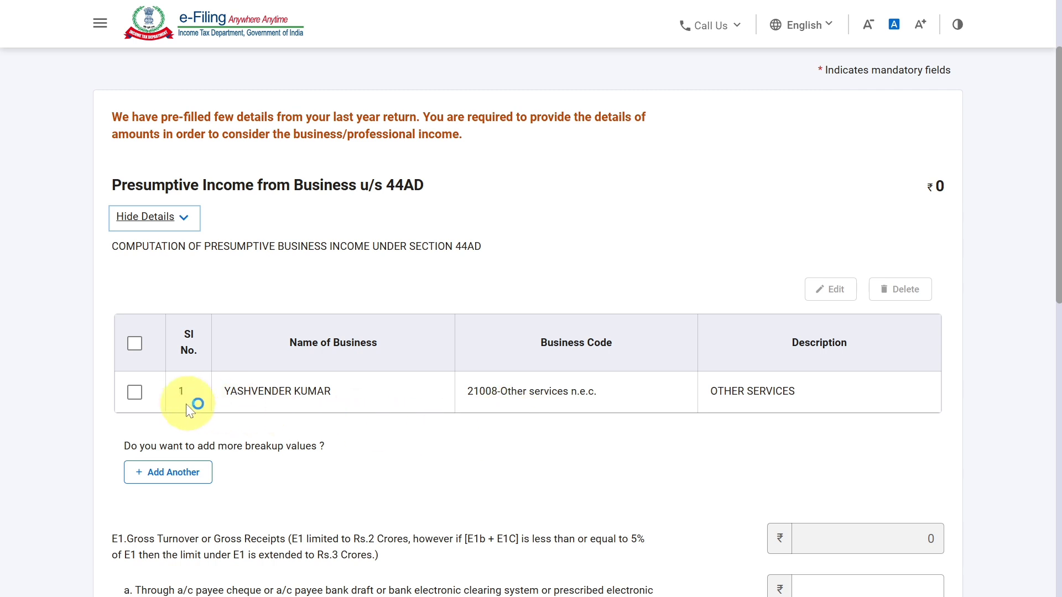
click(143, 391)
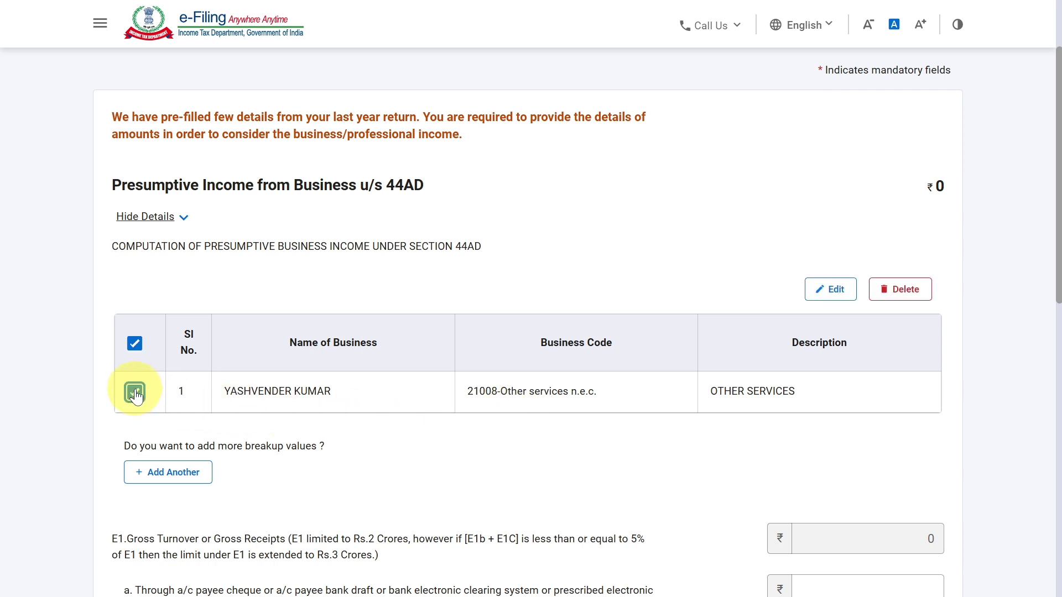
click(836, 299)
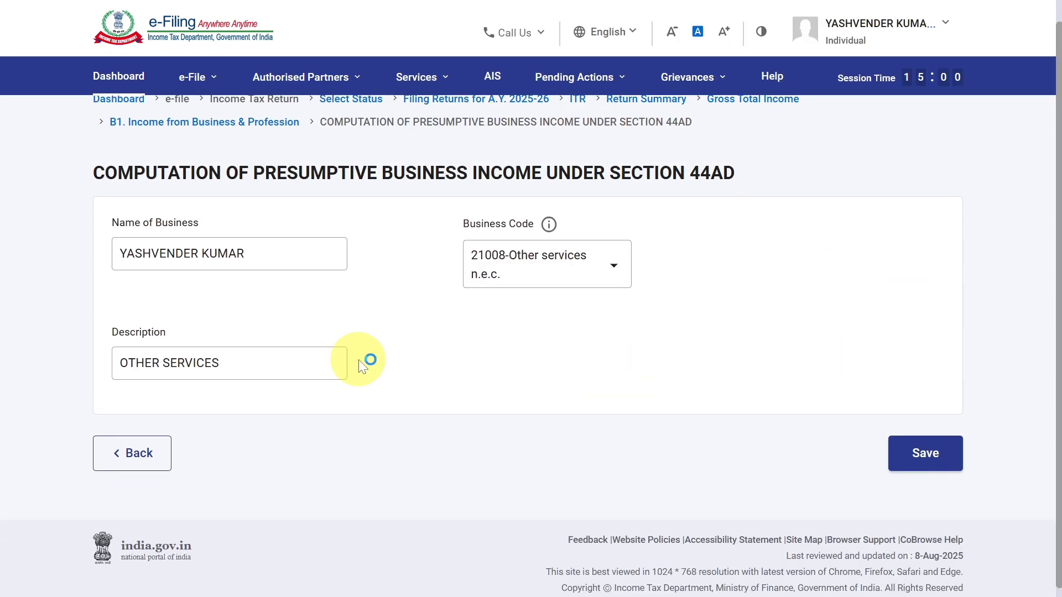
Change the name of business in the 44AD entry to SAI CYBER CAFE.
drag(268, 247, 143, 246)
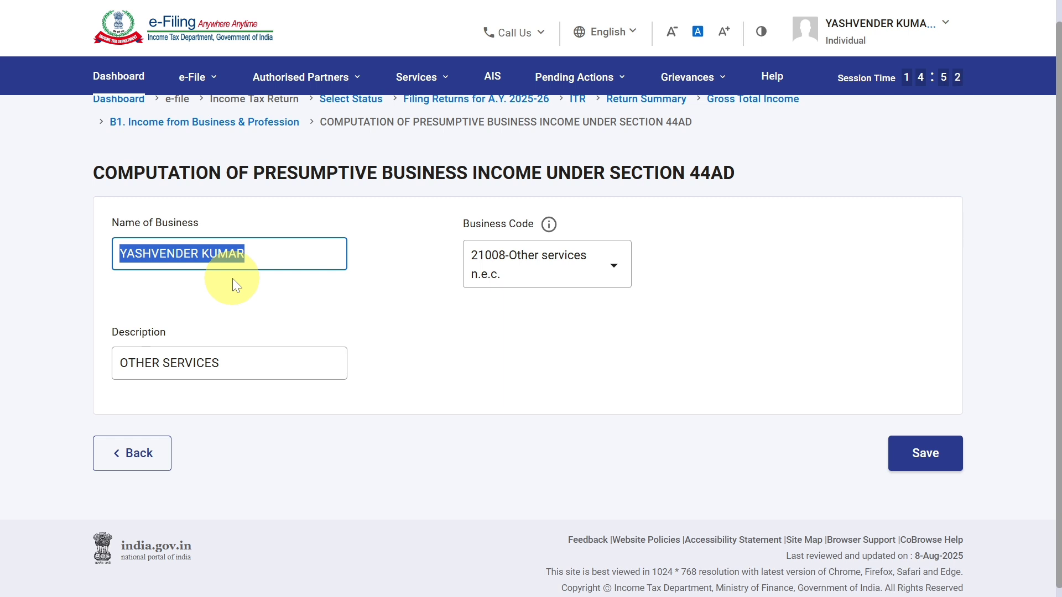
key(BackSpace)
text(SA)
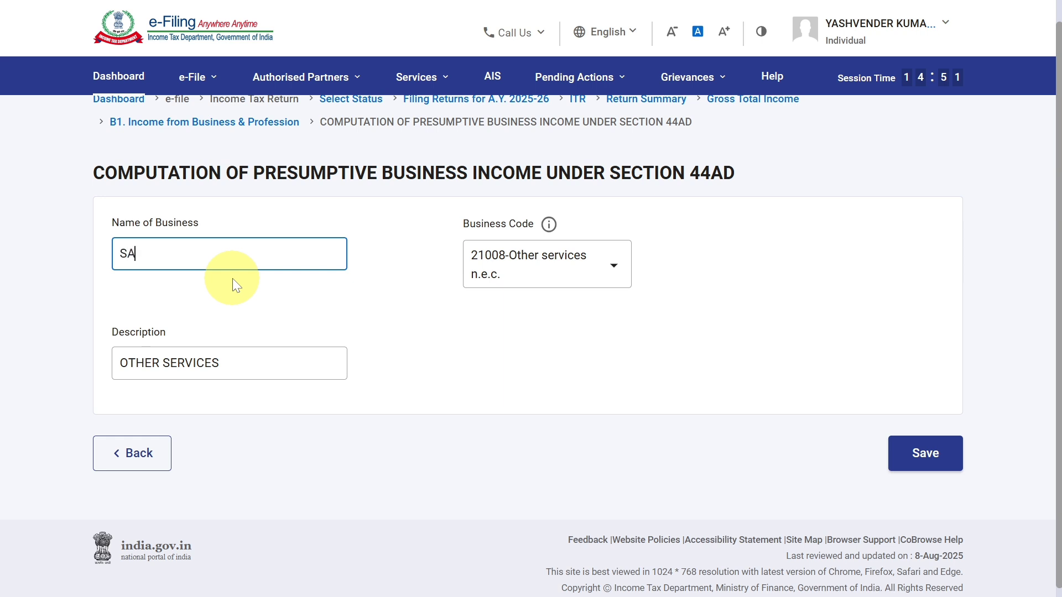
text(I CYBER CAFE)
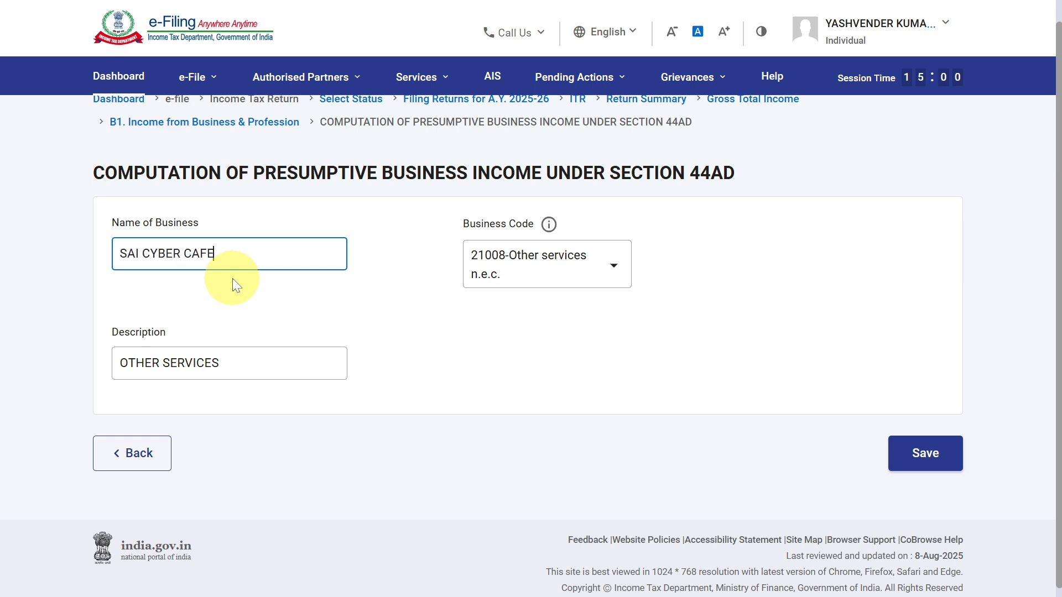
key(Tab)
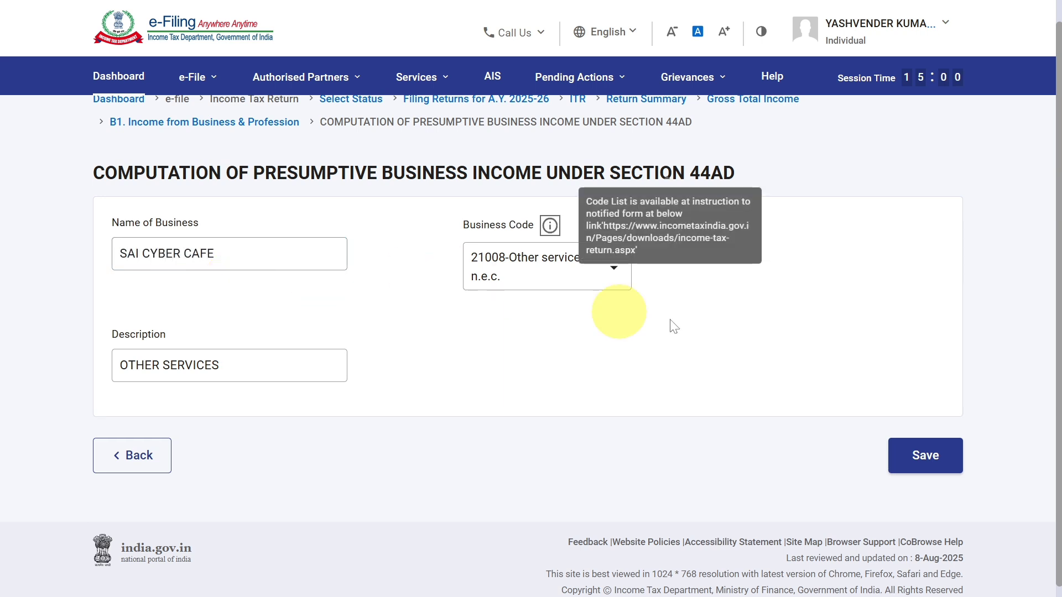
Choose 21008-Other services n.e.c. as the business code for the 44AD business entry.
click(614, 271)
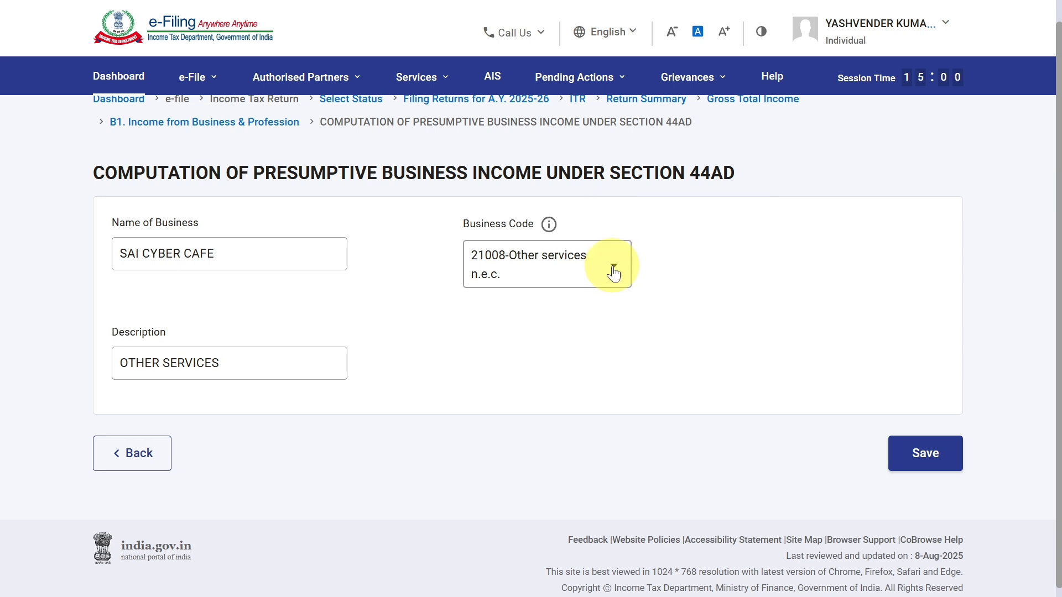
click(614, 271)
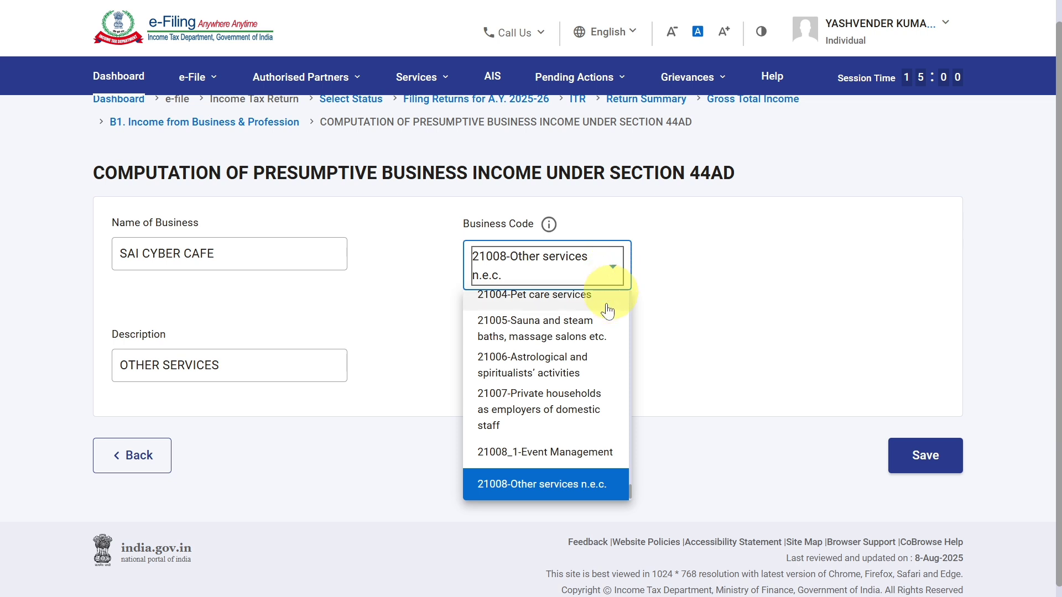
click(586, 483)
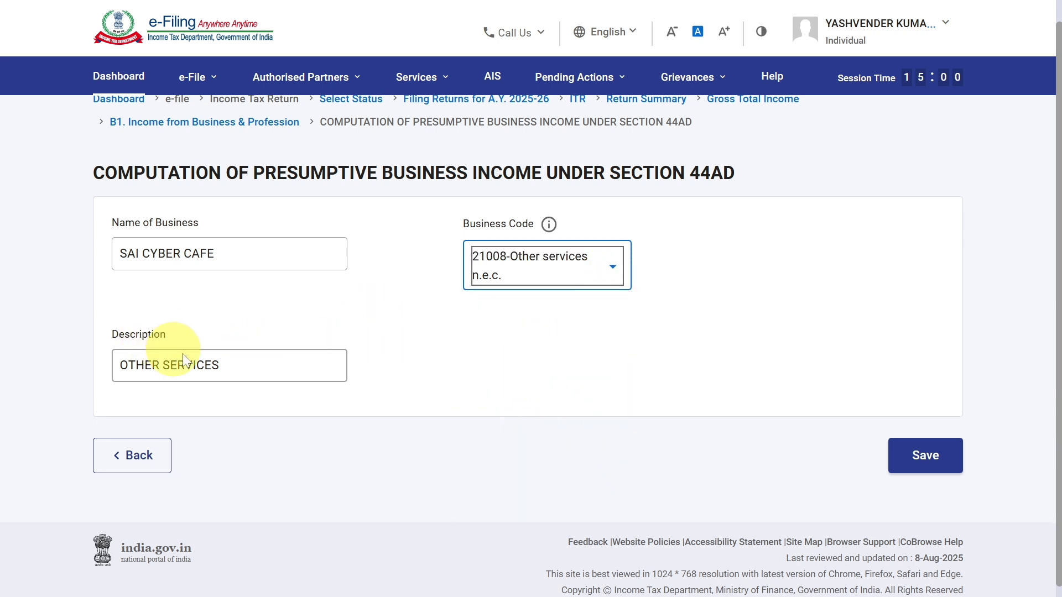
Set the description of the 44AD business entry to CBER CAFE and save the entry.
drag(267, 363, 104, 370)
text(CBER )
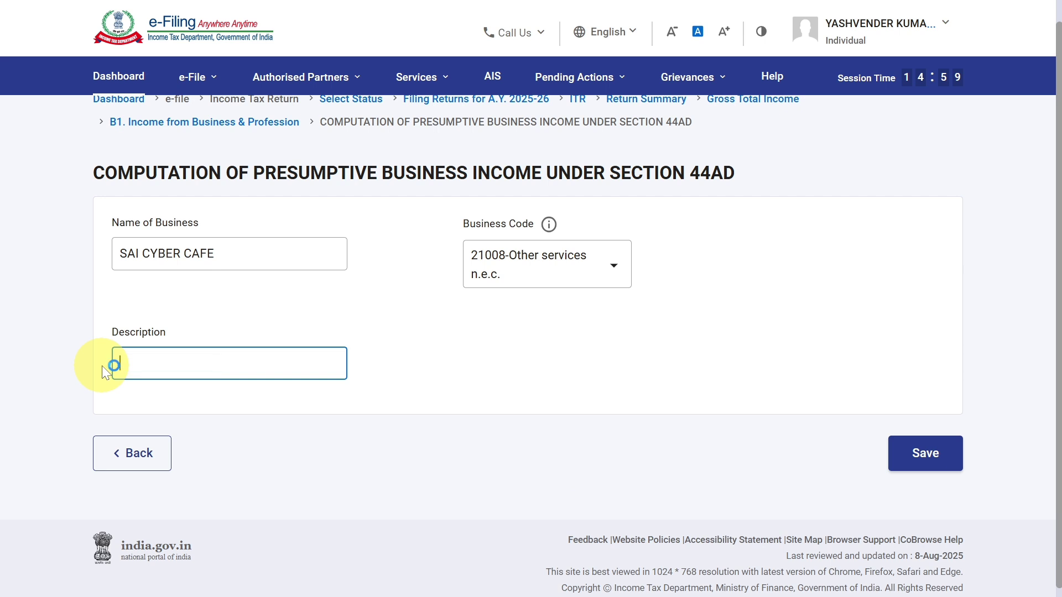
text(CAFE)
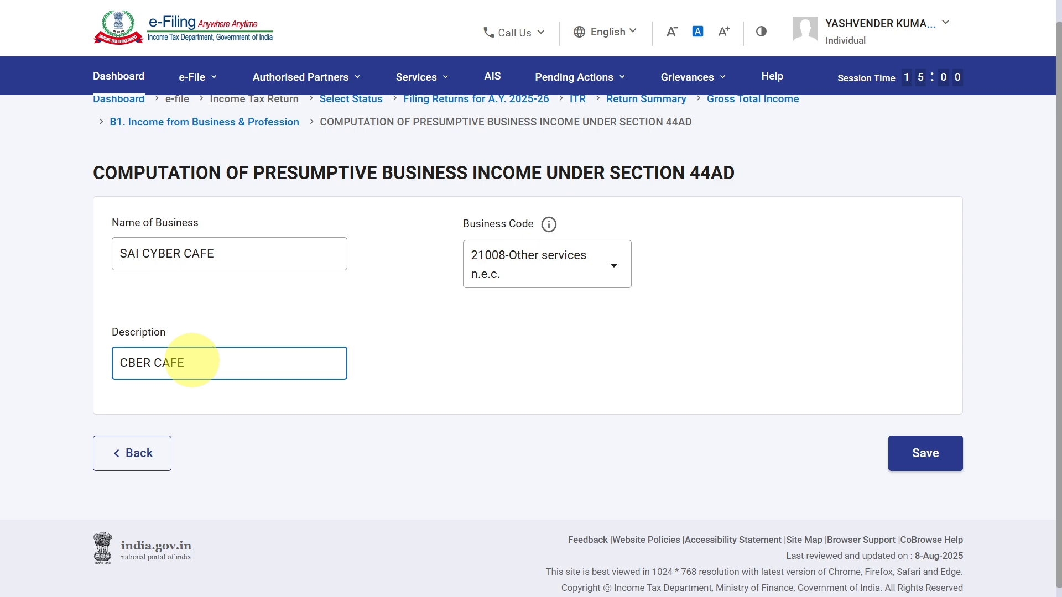
click(934, 470)
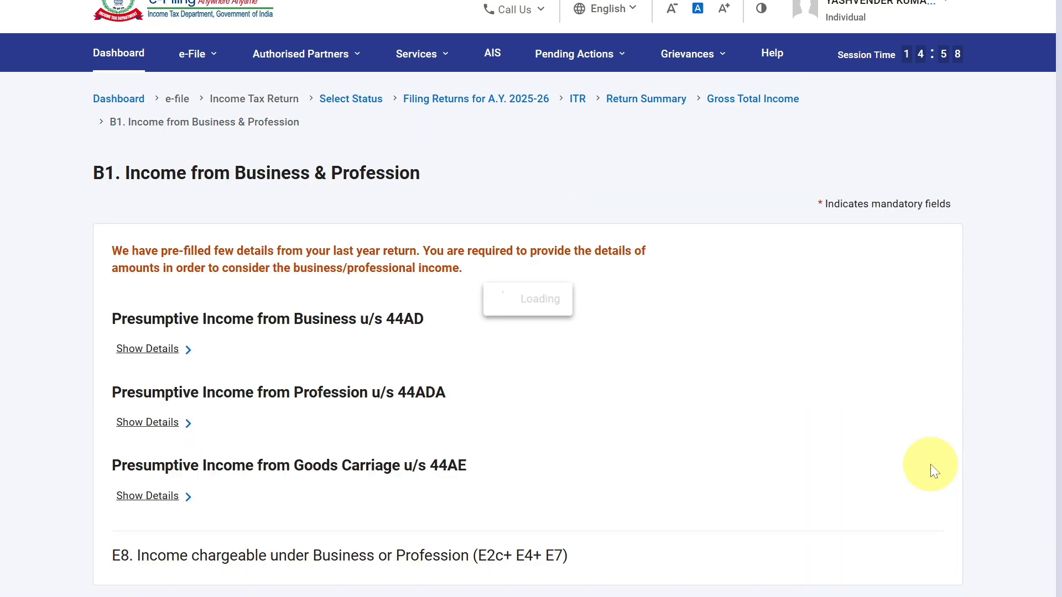
Show the 44AD income details and enter 1540500 as E1a receipts through cheque, bank draft or electronic modes.
click(155, 354)
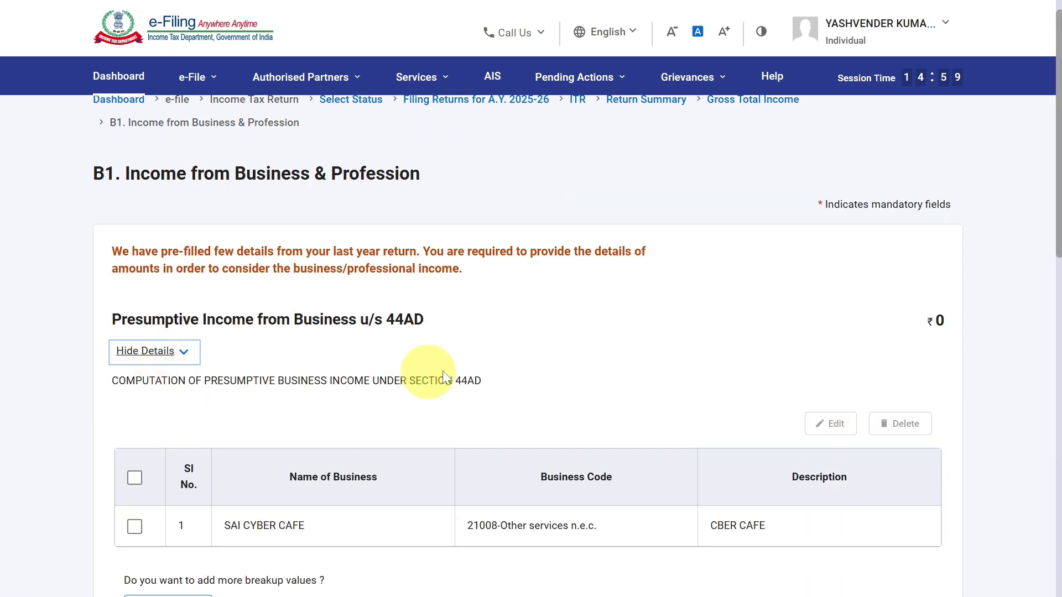
scroll(455, 367, down, 5)
scroll(455, 367, down, 2)
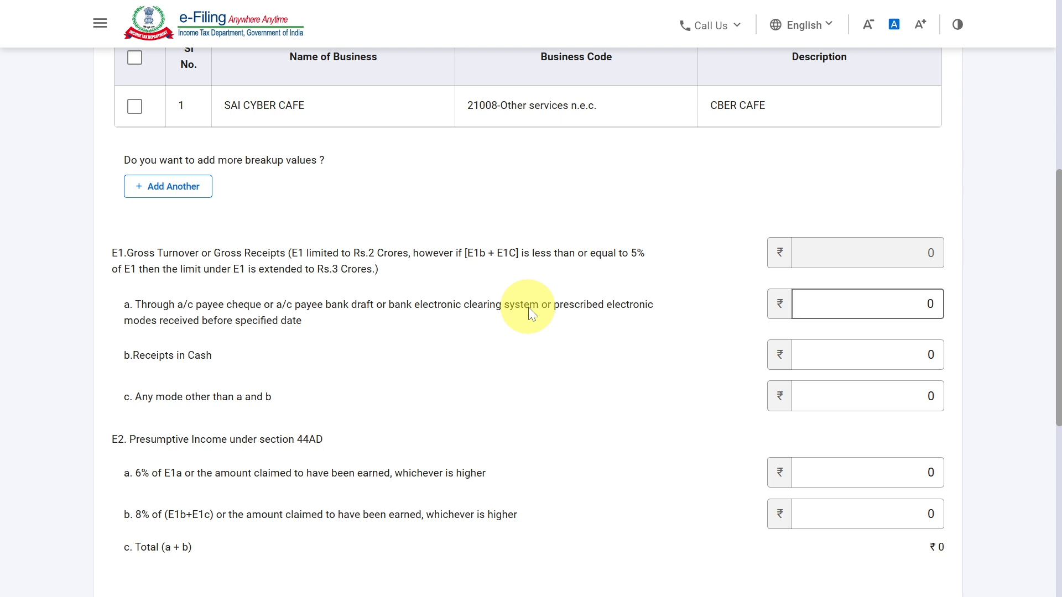
click(893, 302)
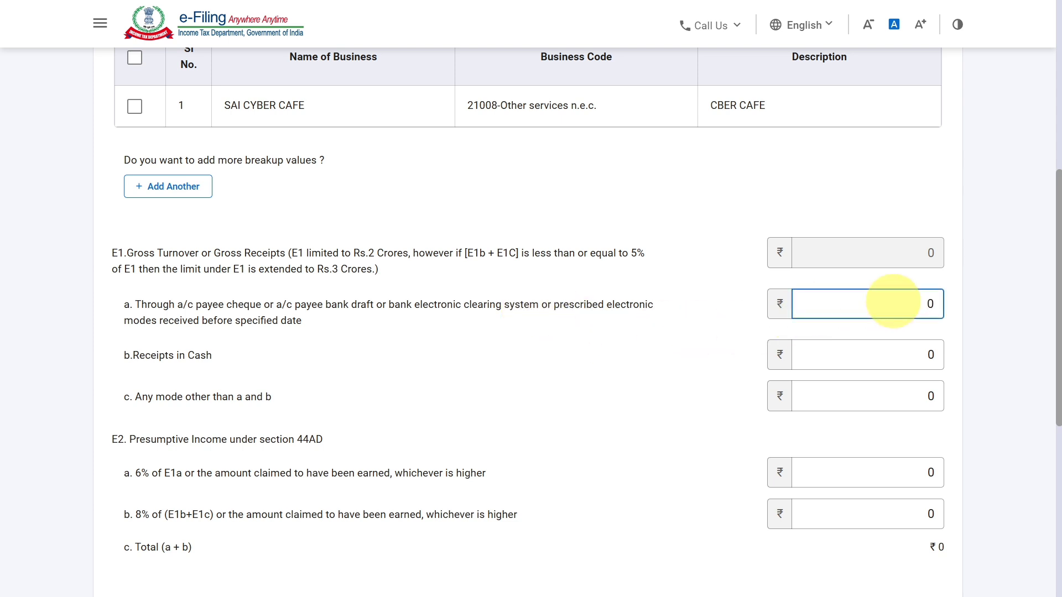
key(BackSpace)
text(1540500)
click(994, 308)
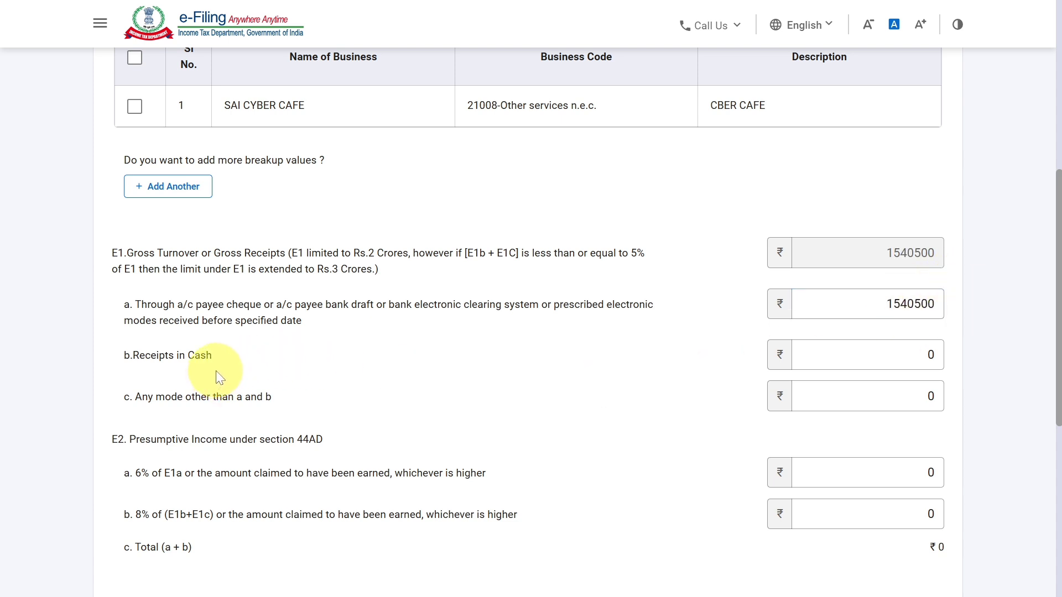
Leave the cash and other-mode receipts at 0 and enter 450000 as E2a presumptive income at 6% of E1a or higher.
click(868, 355)
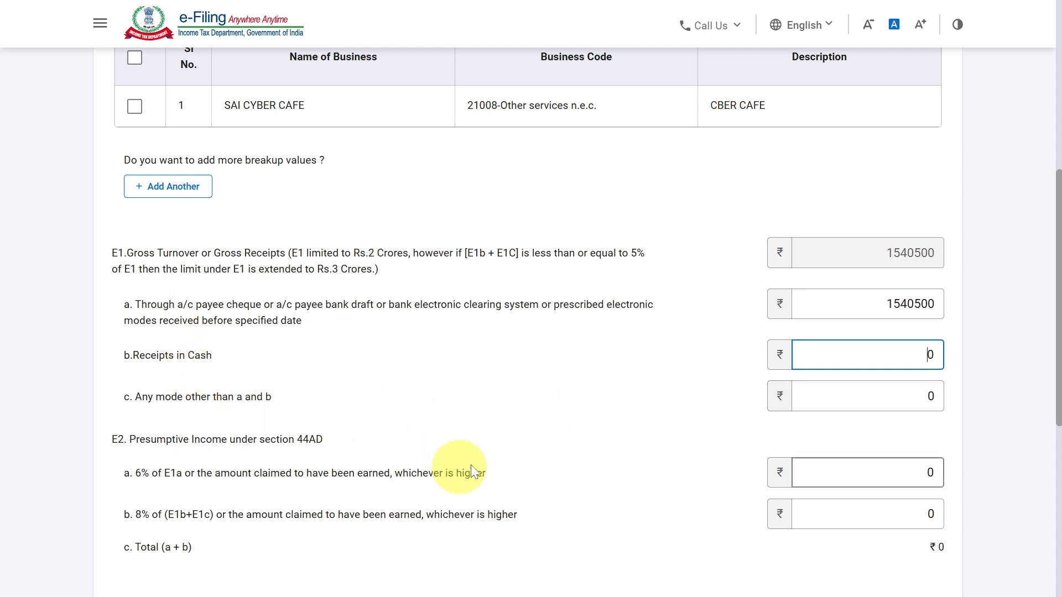
click(883, 406)
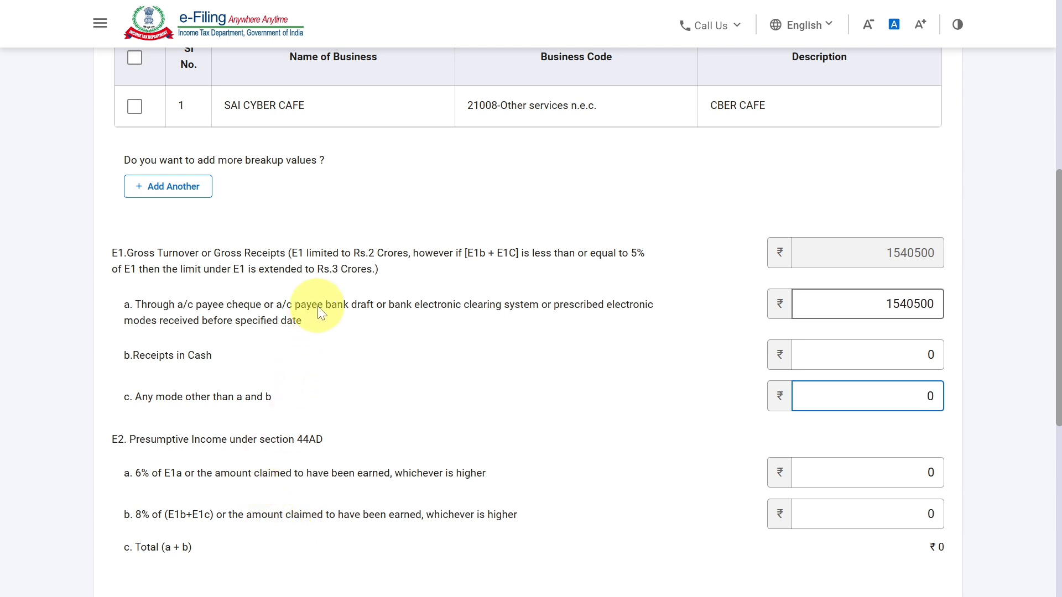
click(909, 476)
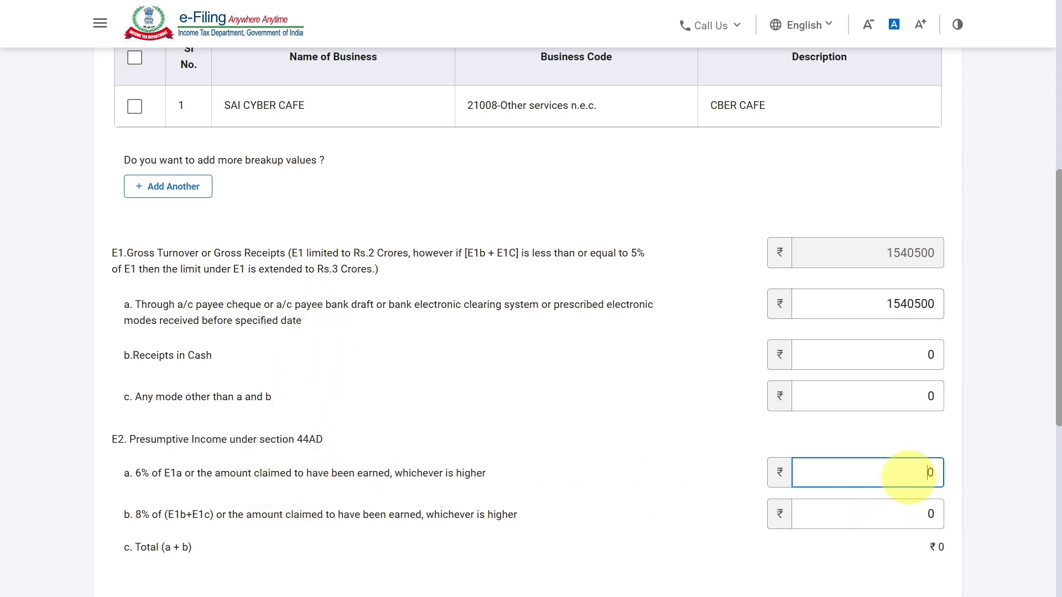
key(BackSpace)
text(450000)
click(978, 417)
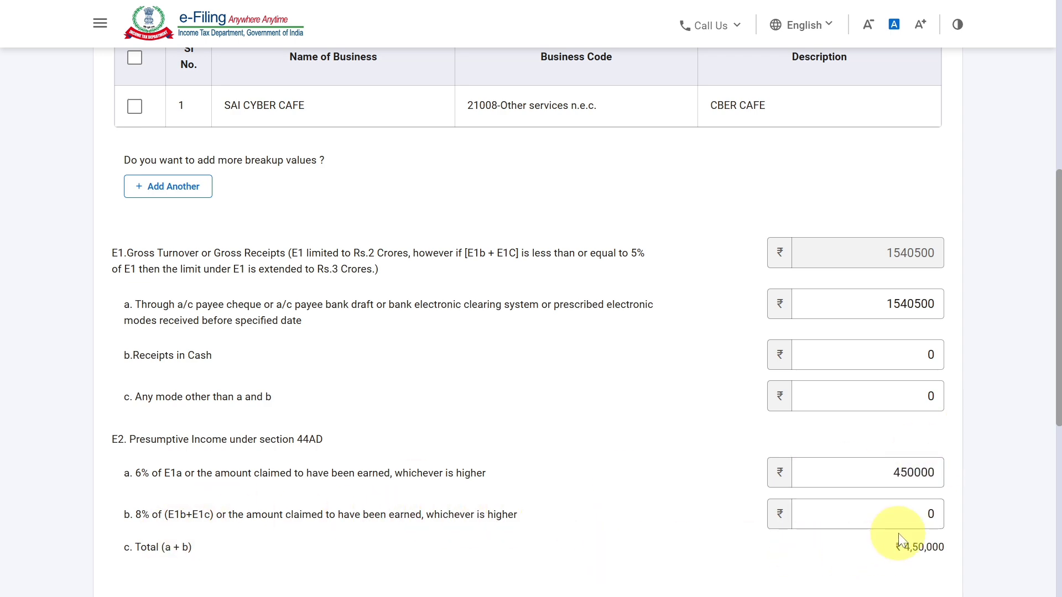
Submit the B1 business and profession income details and acknowledge the salary schedule notice.
scroll(898, 533, down, 5)
click(907, 557)
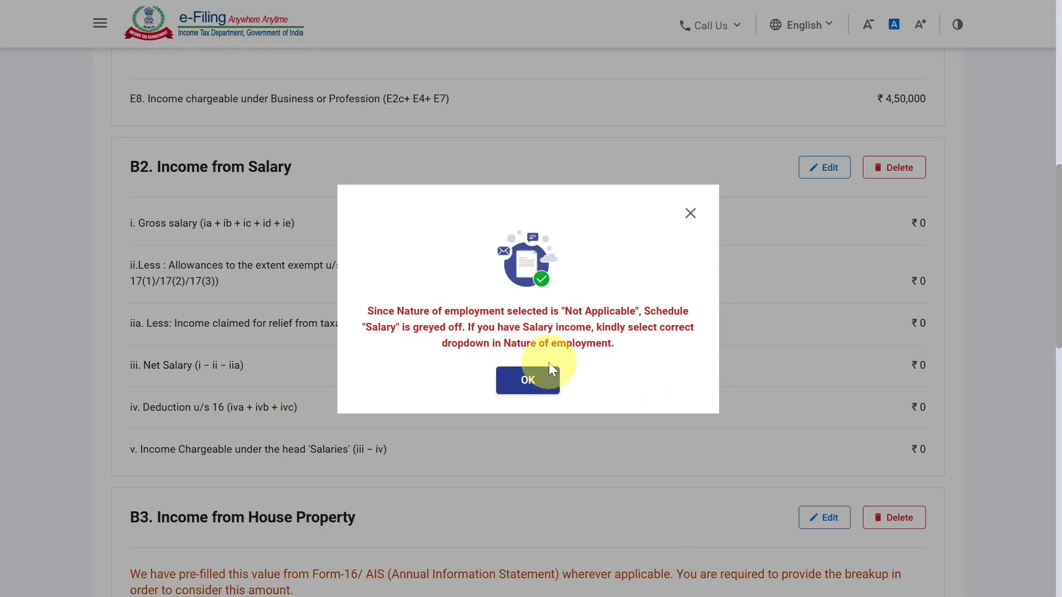
click(530, 374)
Review the salary and house property schedules, expand B4. Income from Other Sources to check its entries, and confirm Gross Total Income.
scroll(530, 374, down, 5)
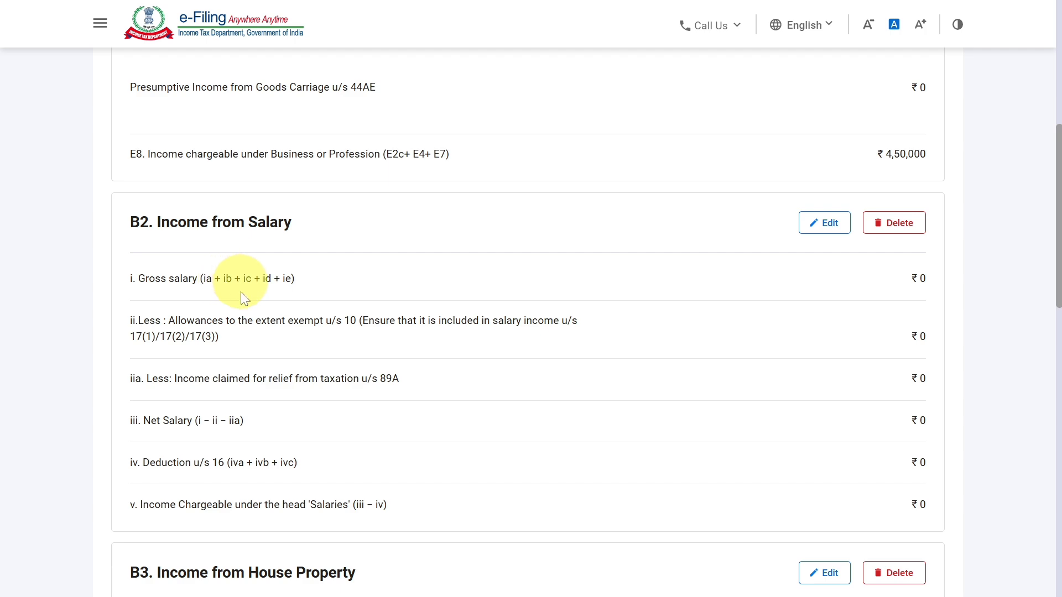
scroll(351, 445, down, 3)
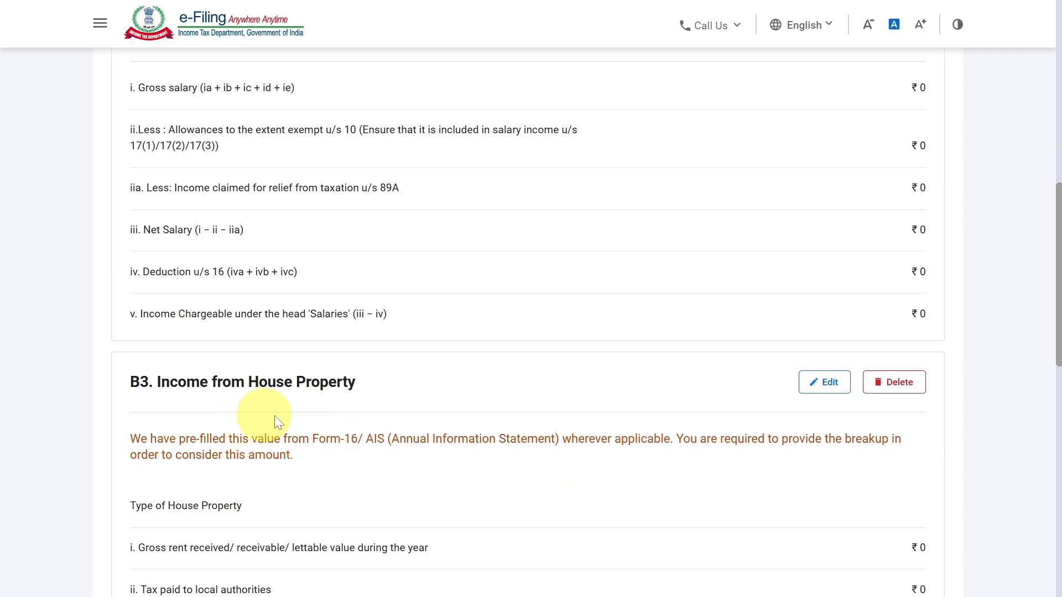
scroll(351, 409, down, 8)
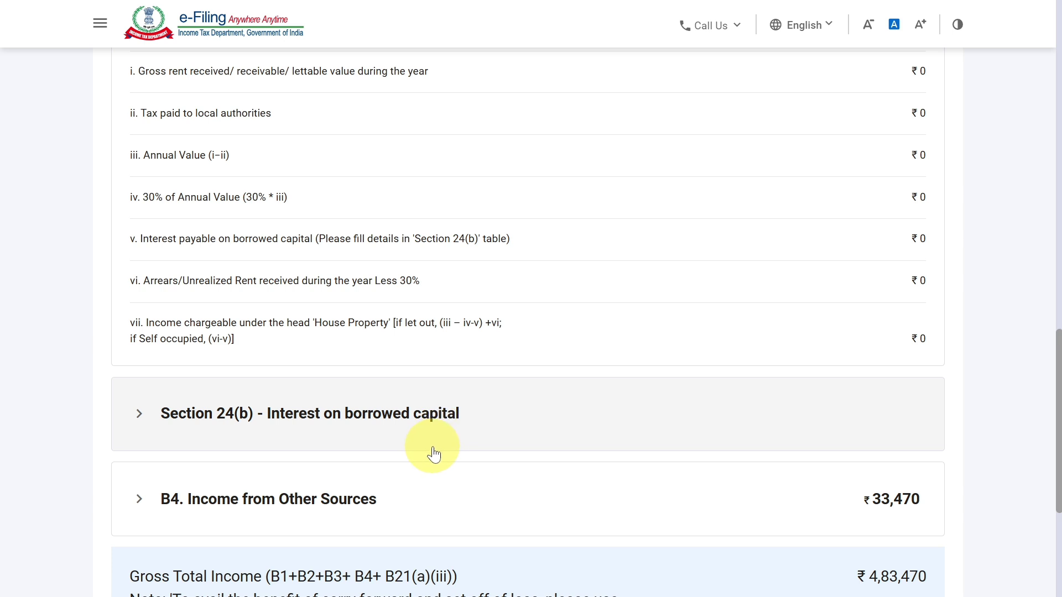
scroll(420, 447, down, 2)
click(347, 409)
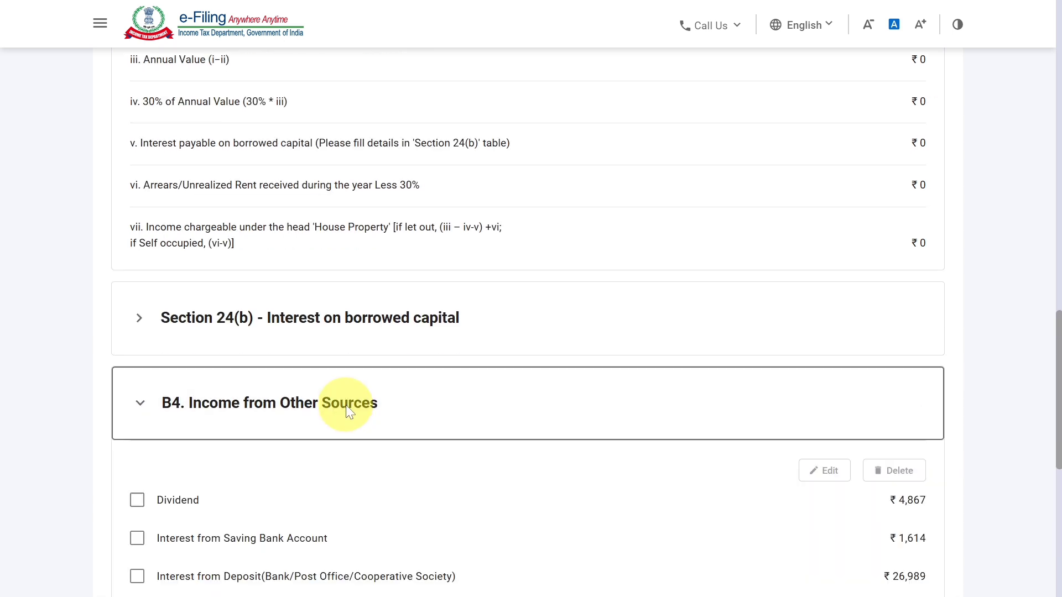
scroll(348, 410, down, 2)
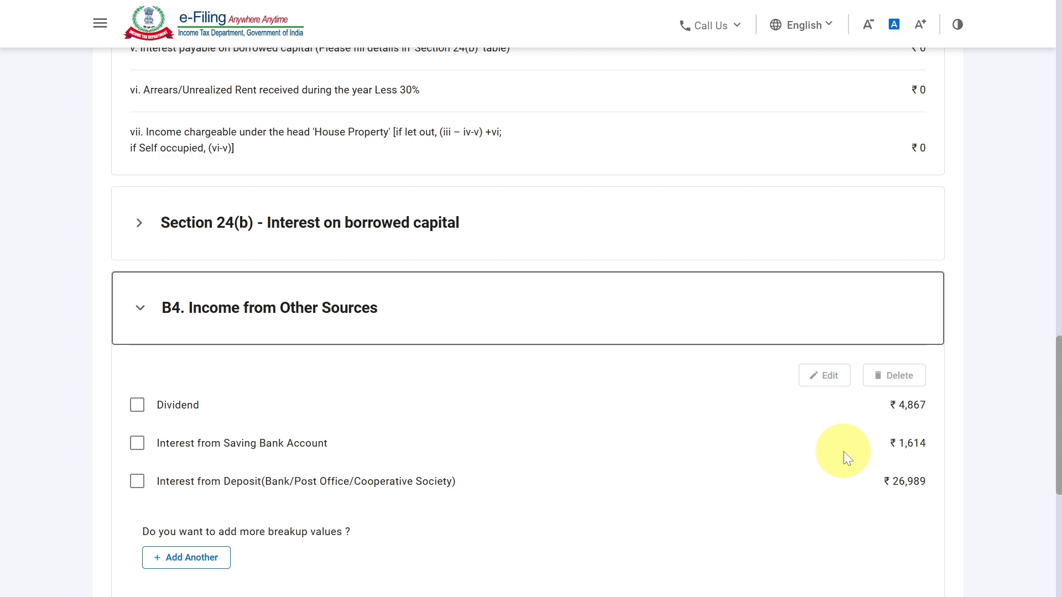
scroll(844, 451, down, 7)
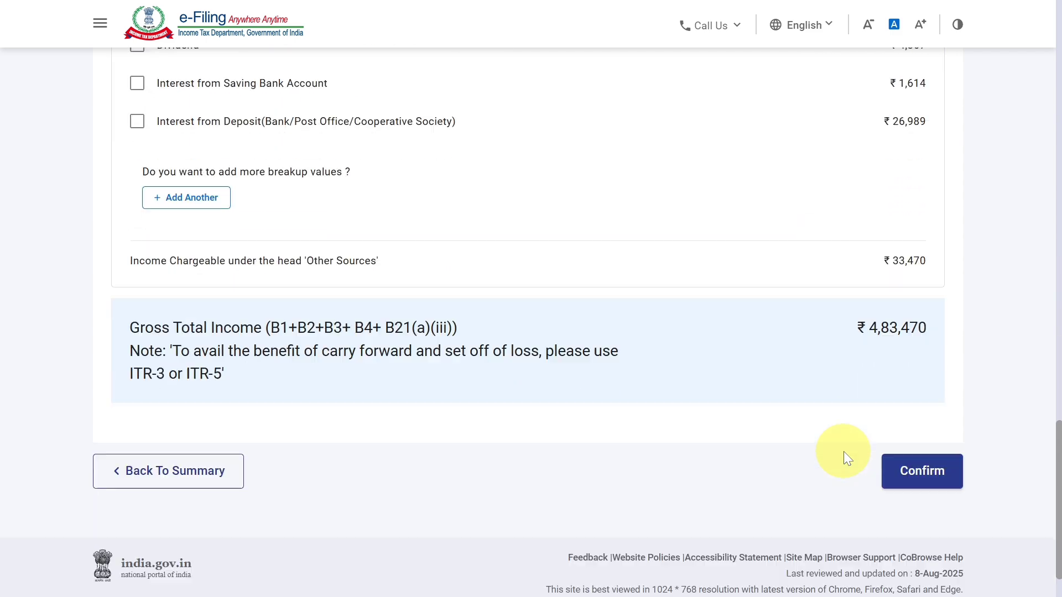
click(908, 459)
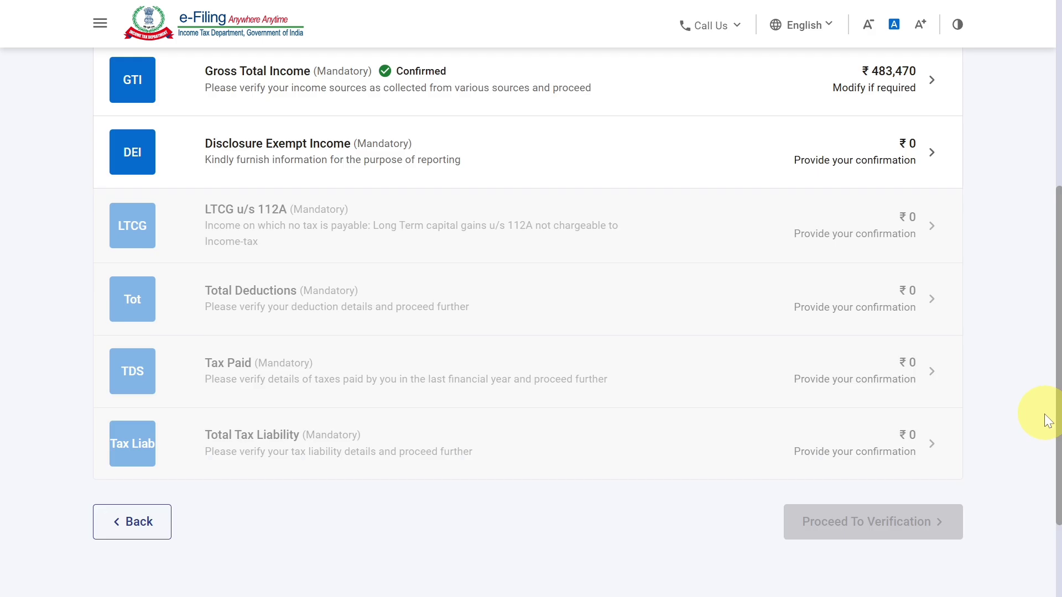
Open Disclosure Exempt Income and review the Financial Particulars of the Business, items E11 to E25.
click(531, 159)
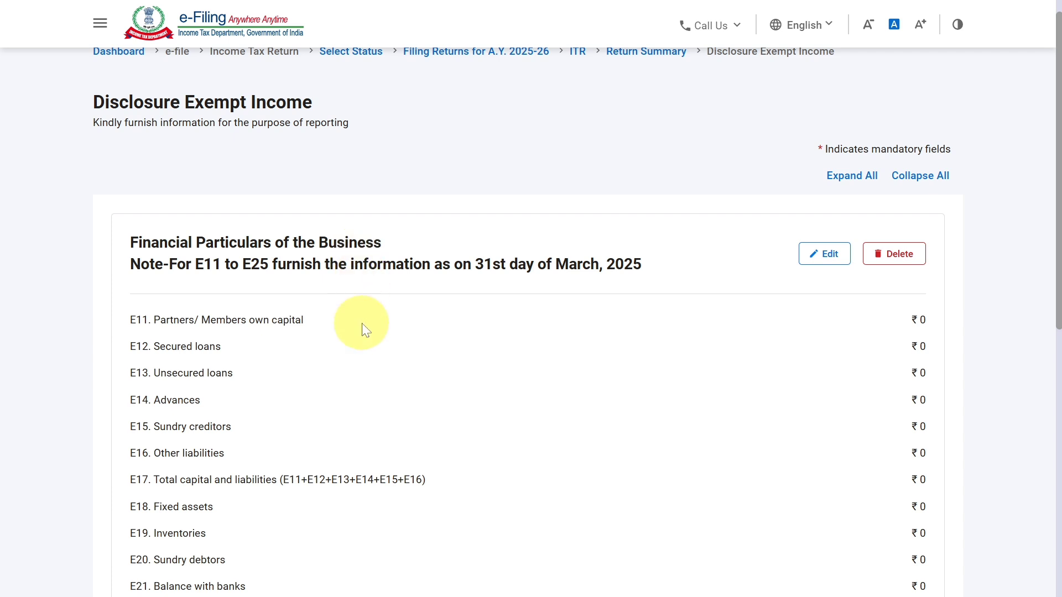
scroll(365, 331, down, 2)
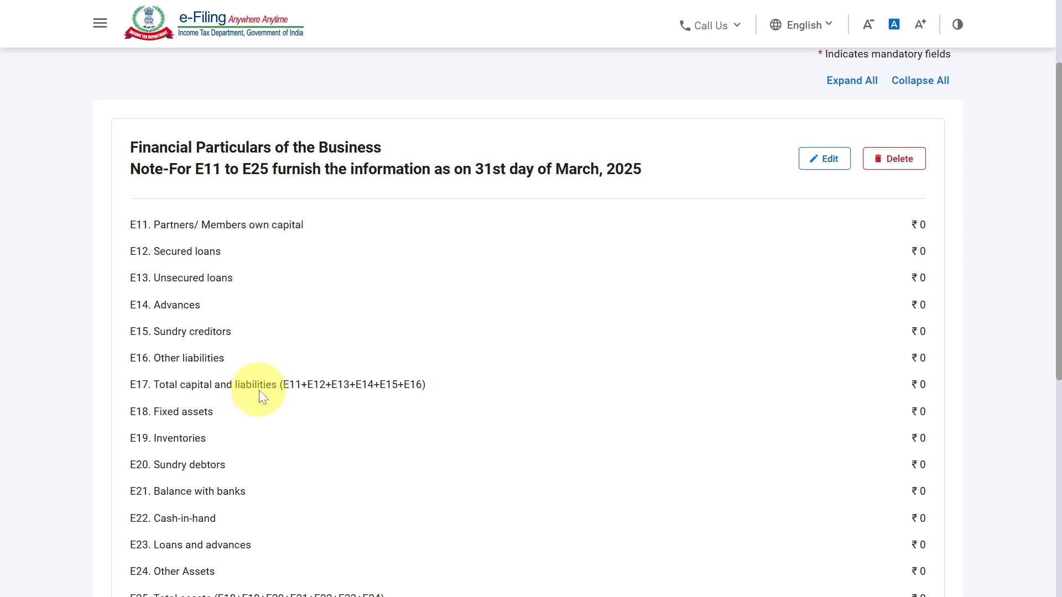
scroll(260, 394, down, 2)
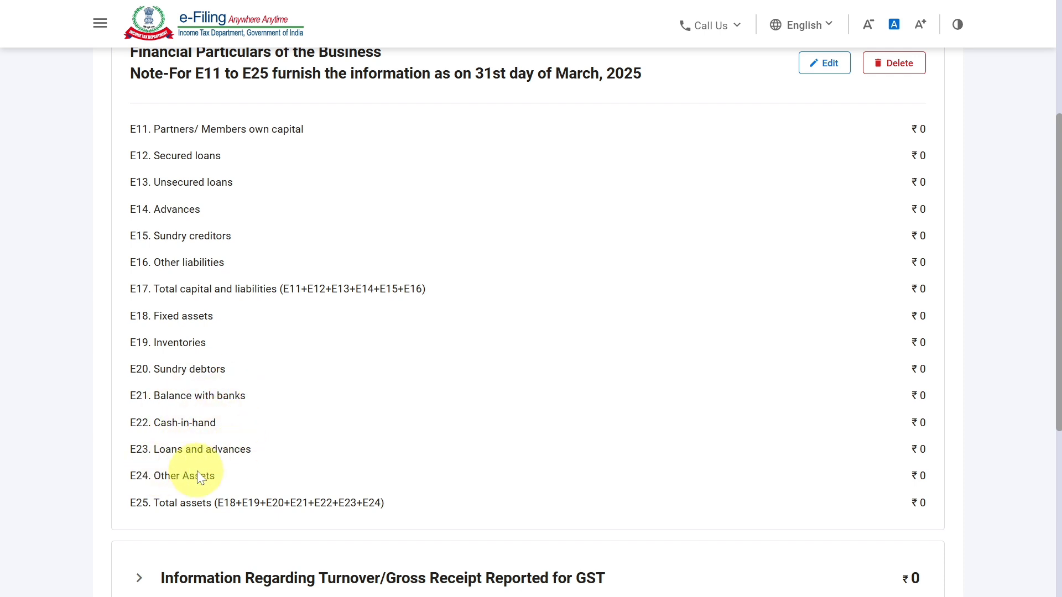
scroll(562, 467, down, 3)
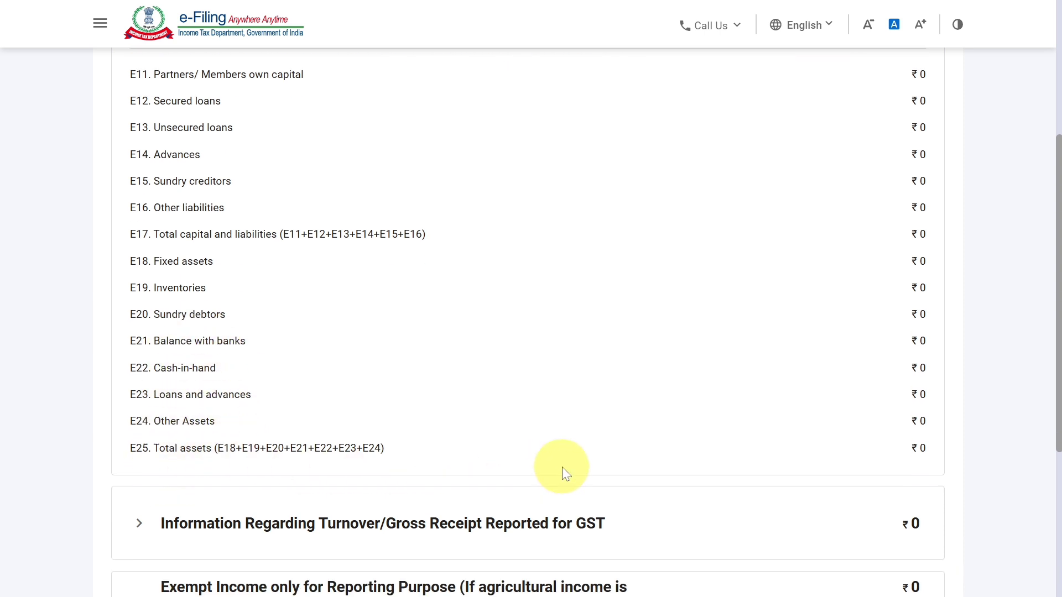
Examine the entry form for GSTIN and annual value of outward supplies under the GST turnover information, returning without saving.
click(205, 402)
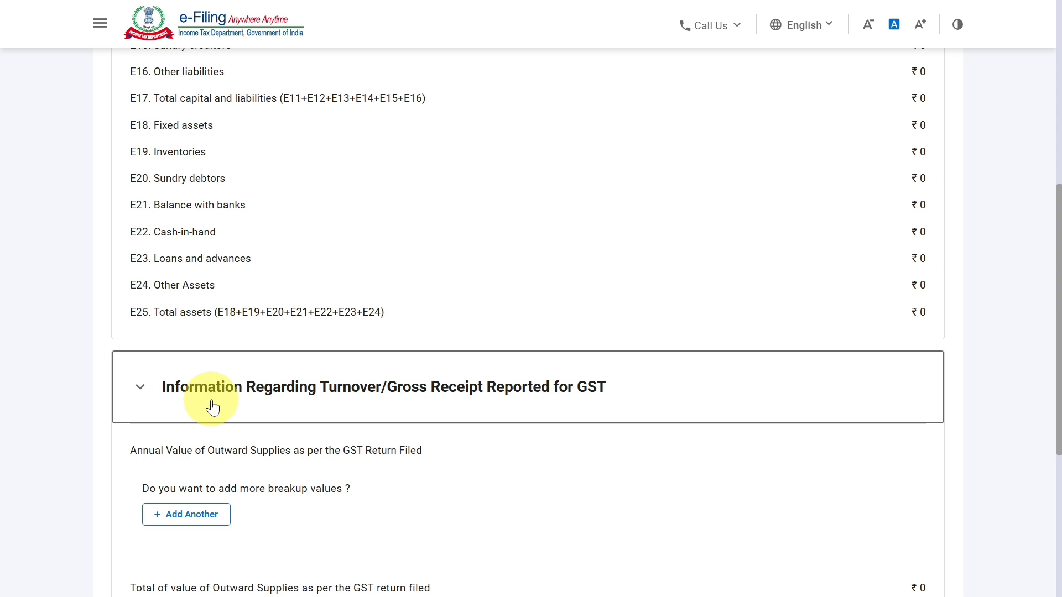
click(190, 511)
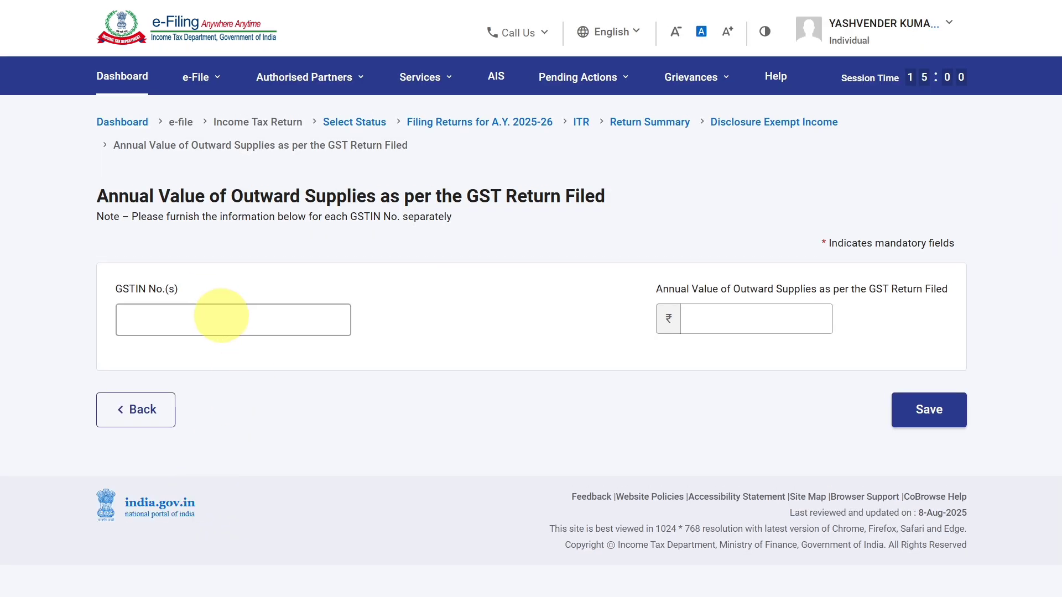
click(792, 323)
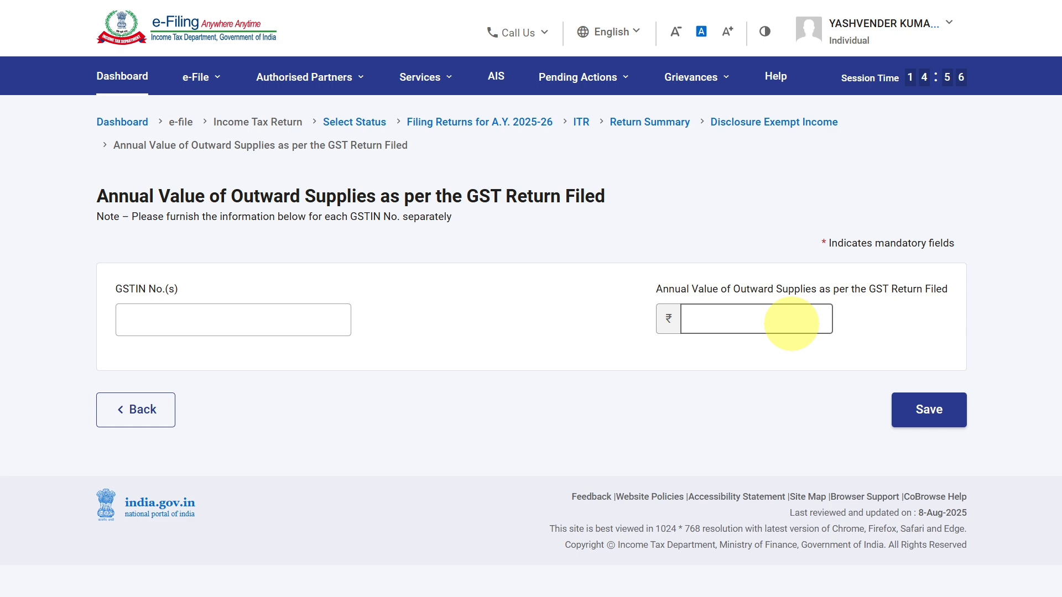
click(229, 402)
click(161, 409)
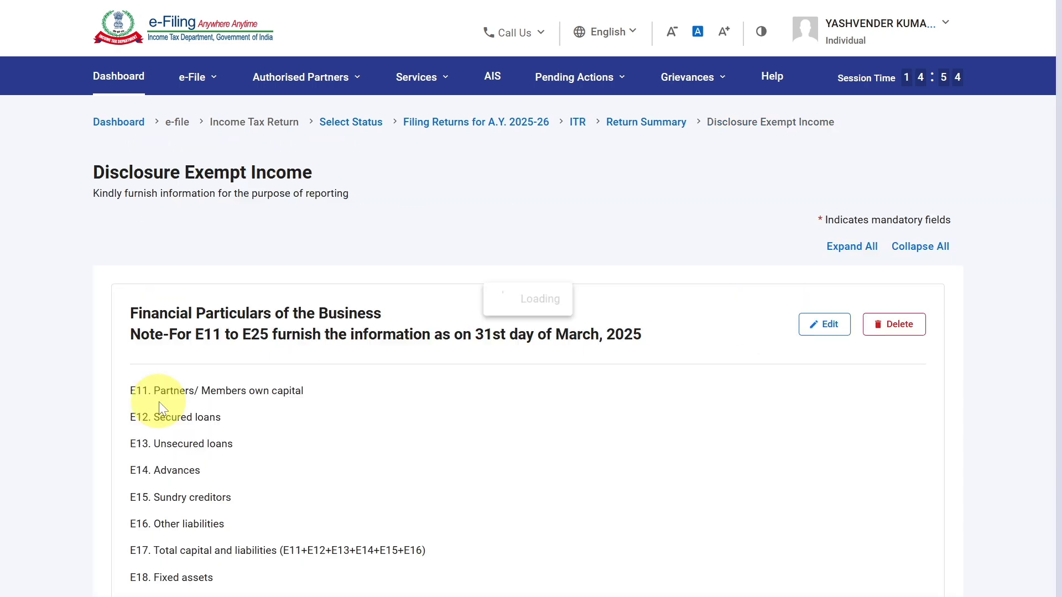
Confirm the Disclosure Exempt Income section without adding GST or exempt income entries.
scroll(162, 408, down, 10)
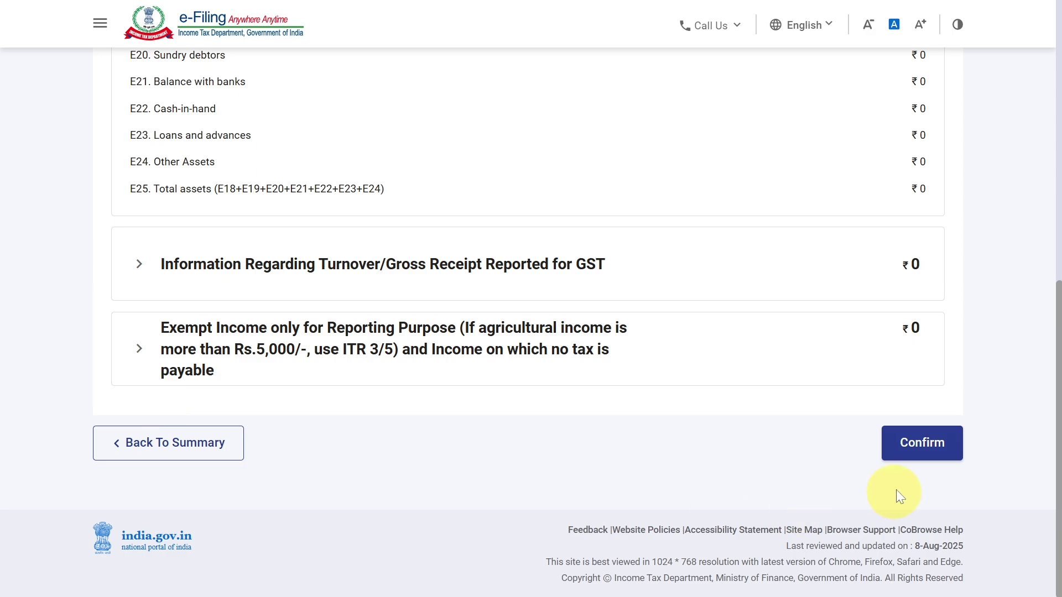
click(911, 437)
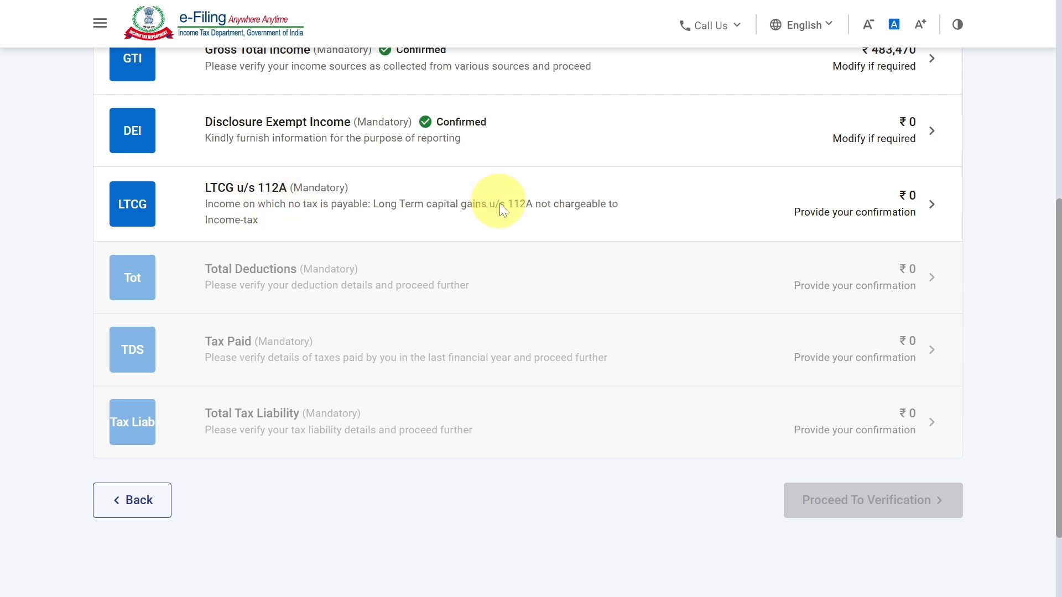
Confirm the LTCG u/s 112A section with sale consideration and acquisition cost left blank, and open Total Deductions.
click(877, 208)
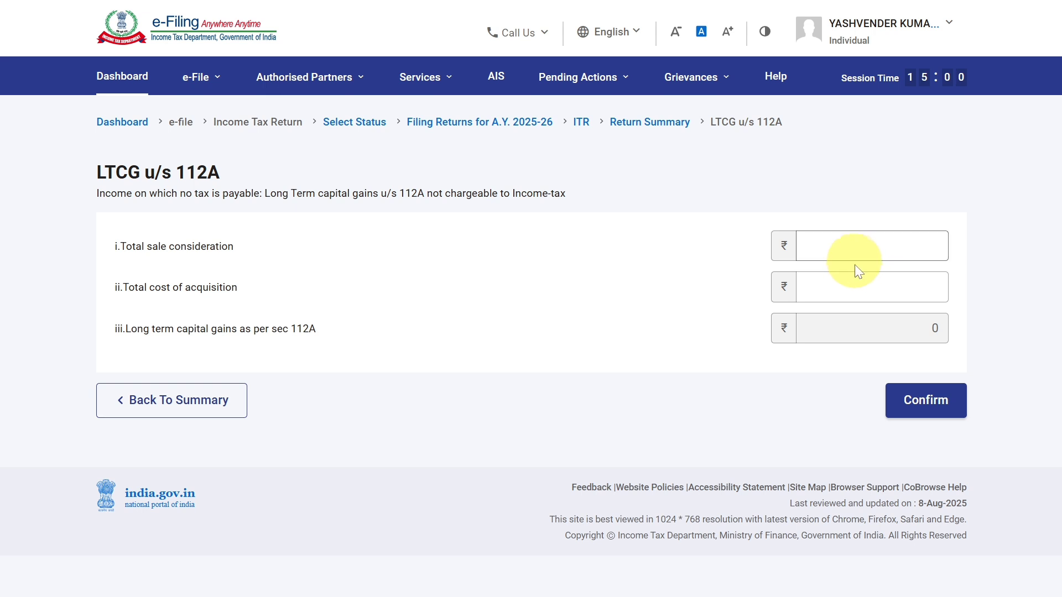
click(926, 403)
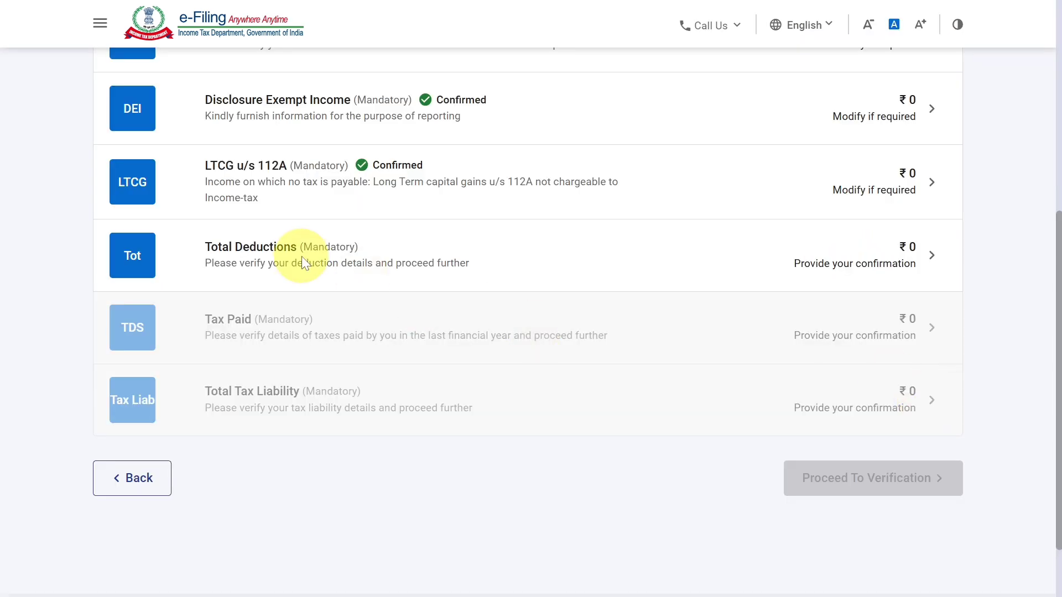
click(300, 257)
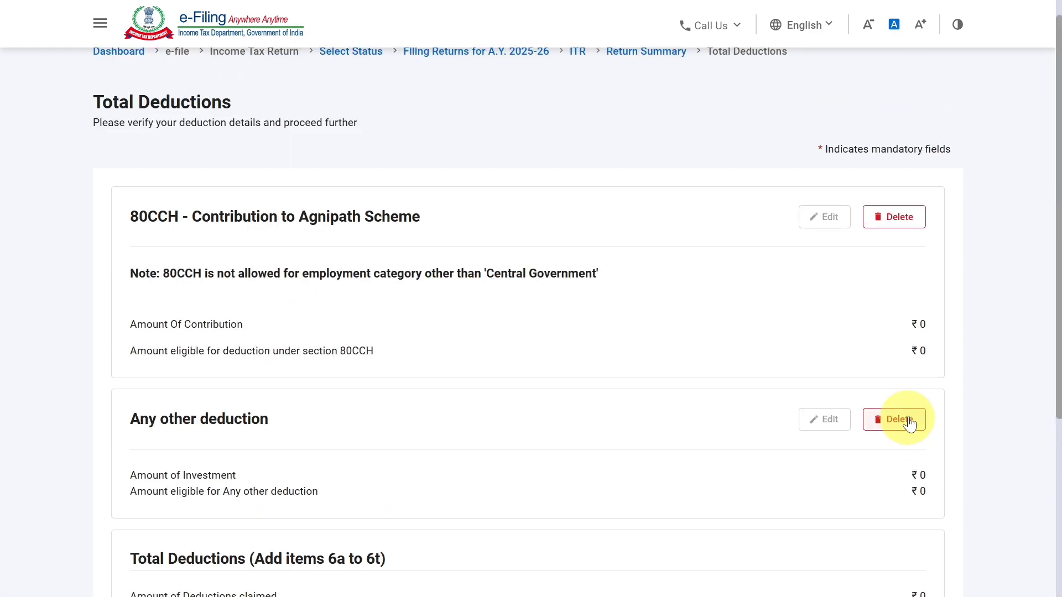
Confirm the Total Deductions section without claiming any deductions, and open the Tax Paid section.
scroll(911, 406, down, 5)
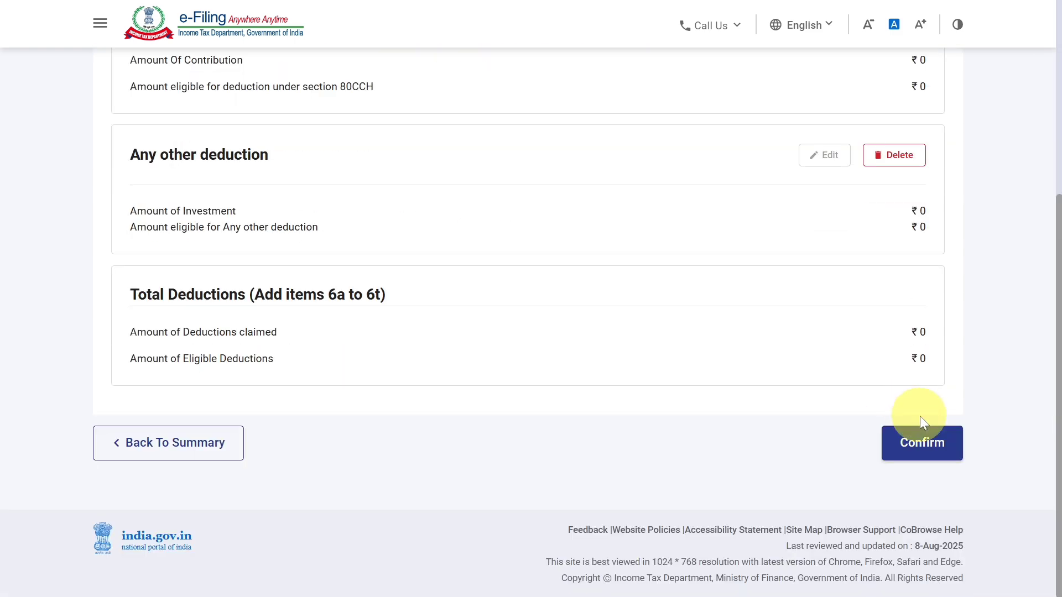
click(917, 441)
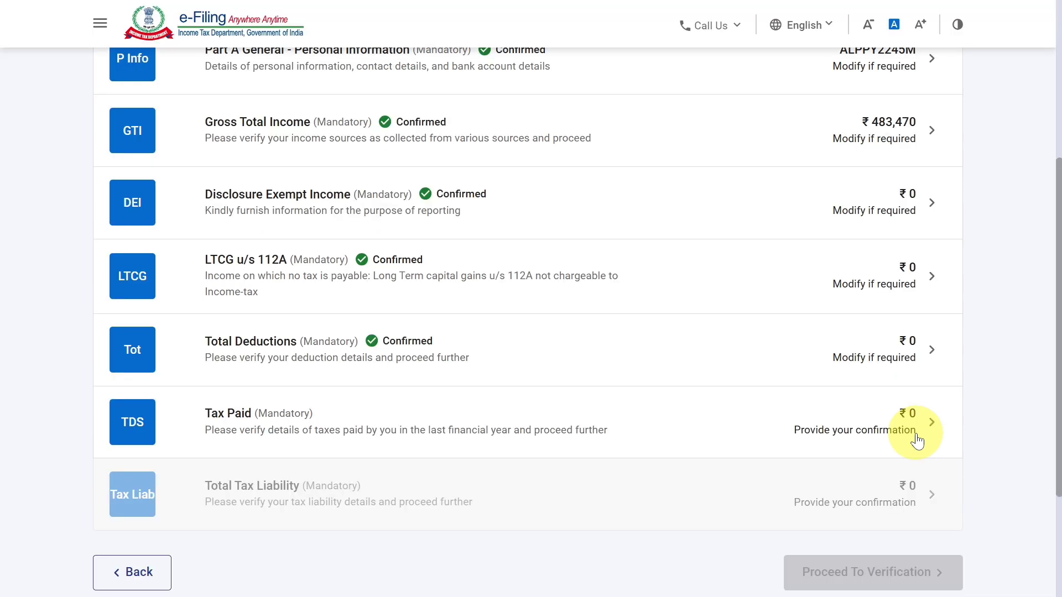
scroll(525, 329, down, 2)
click(525, 330)
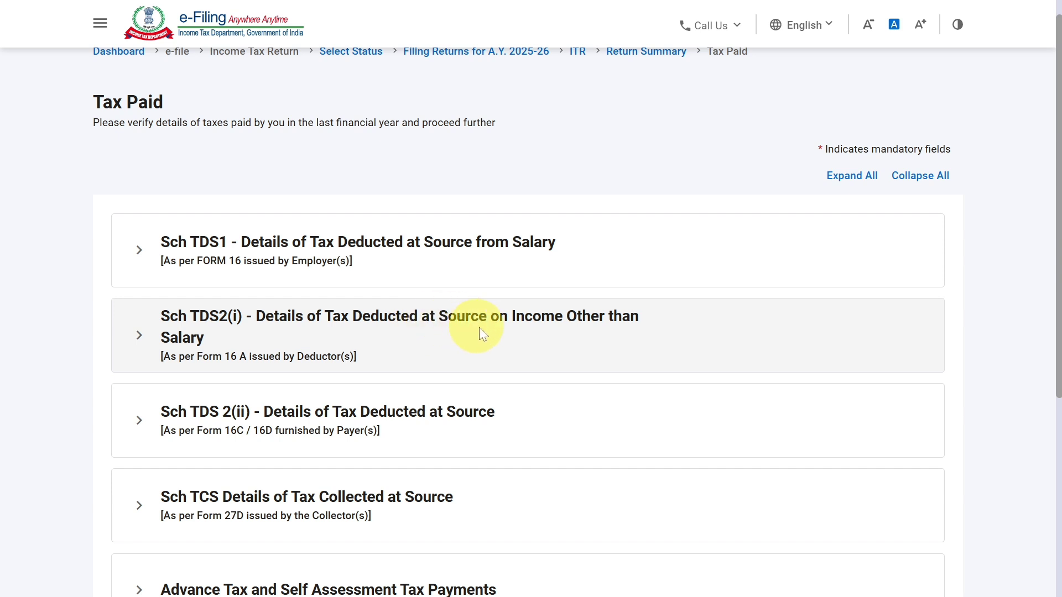
Check Sch TDS2(i) for tax deducted on income other than salary, and confirm Tax Paid without adding any entries.
click(570, 326)
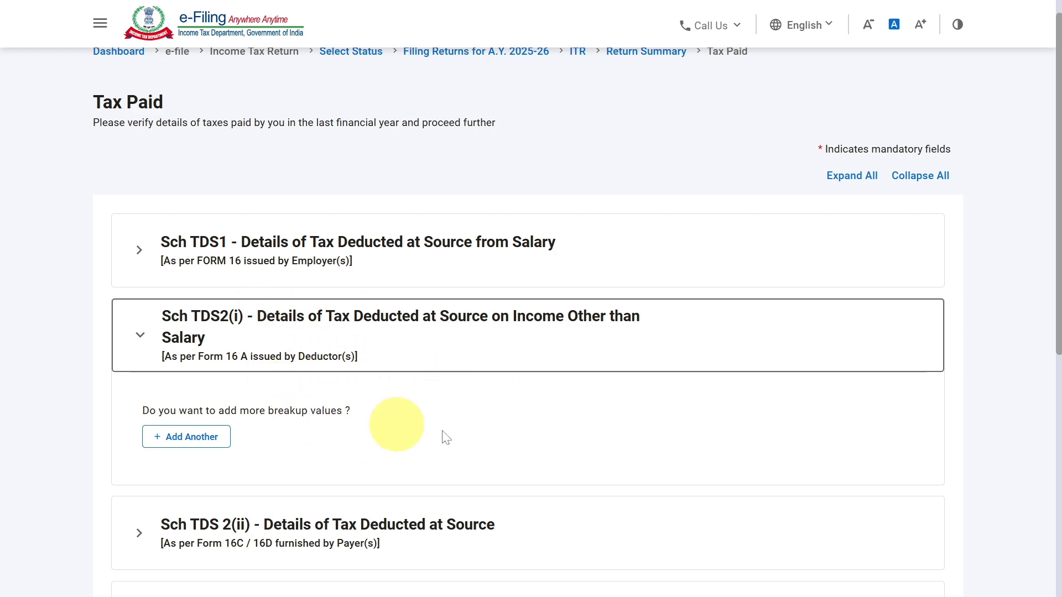
scroll(634, 404, down, 7)
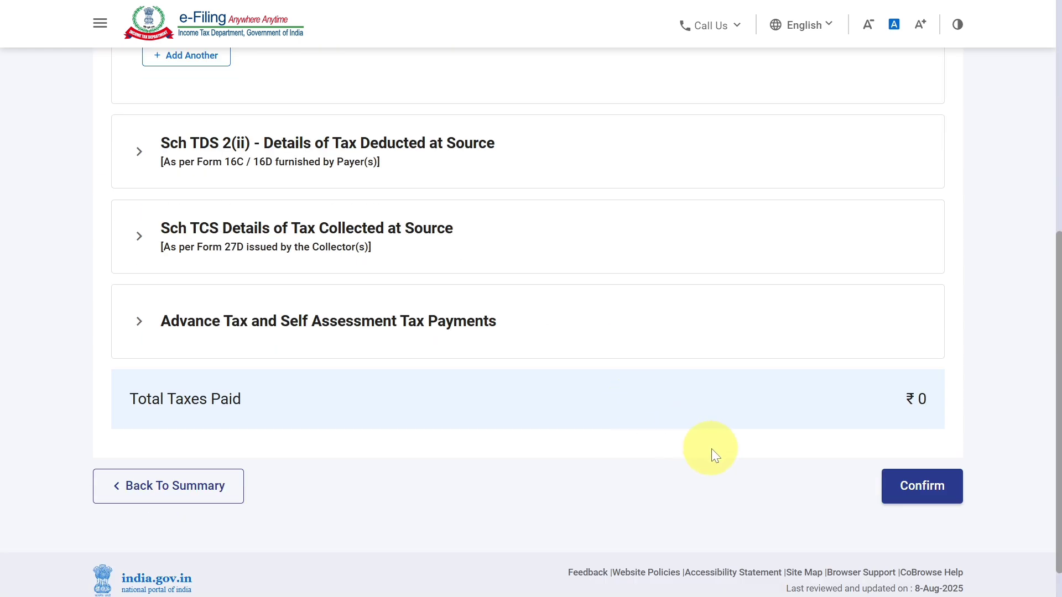
click(897, 486)
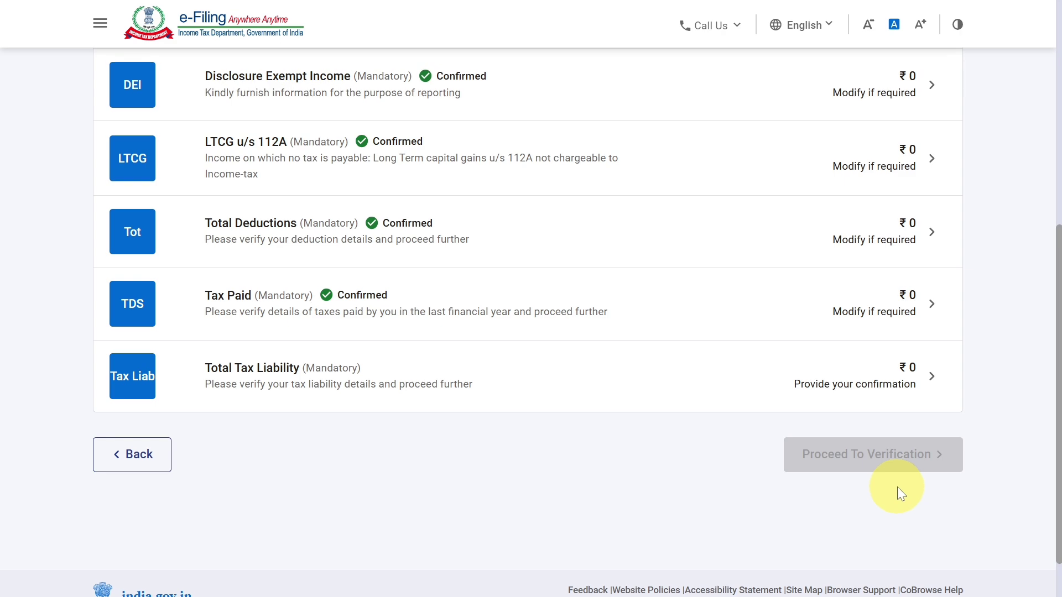
Open Total Tax Liability, review the computation of income, tax, interest and fees, and confirm the section.
click(890, 389)
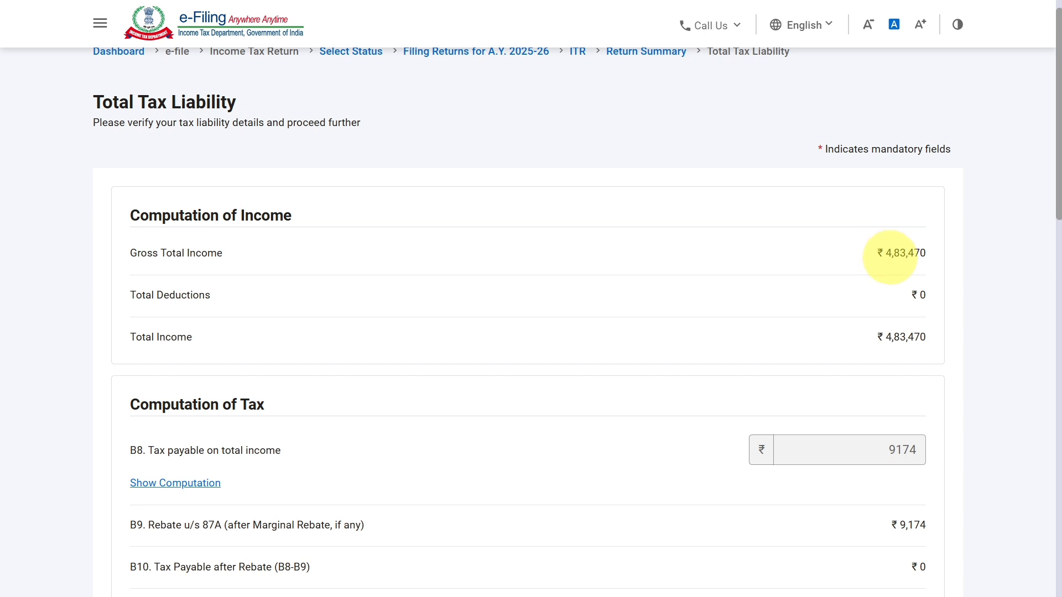
scroll(889, 260, down, 2)
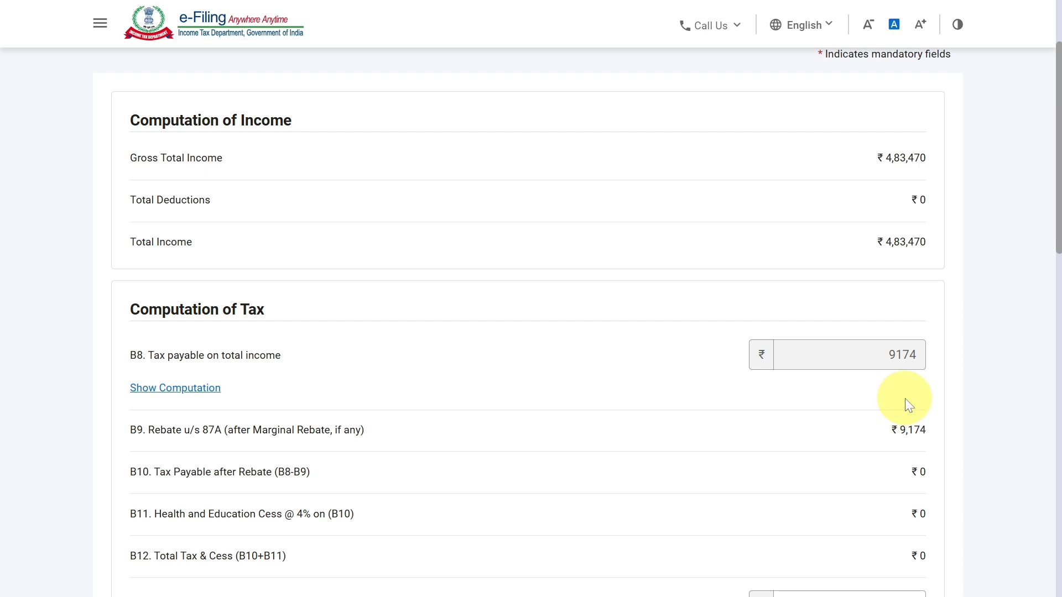
scroll(905, 399, down, 2)
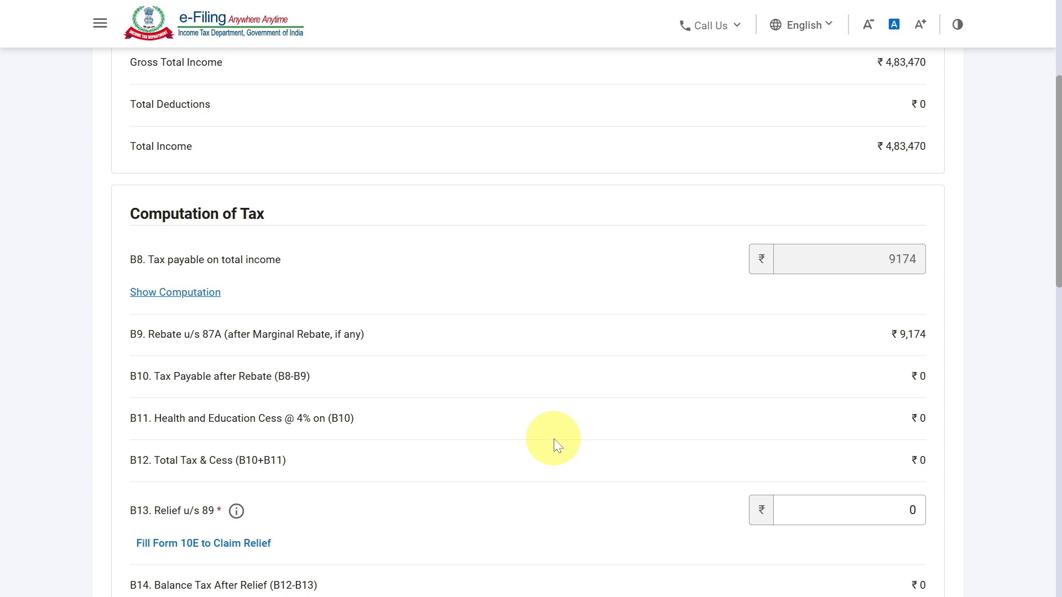
scroll(553, 440, down, 15)
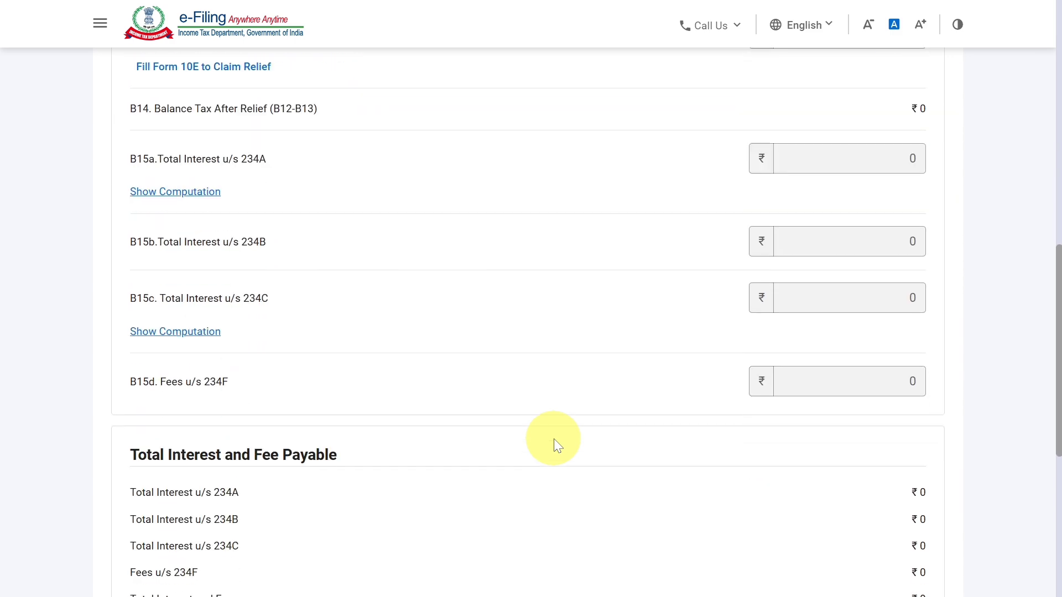
click(942, 461)
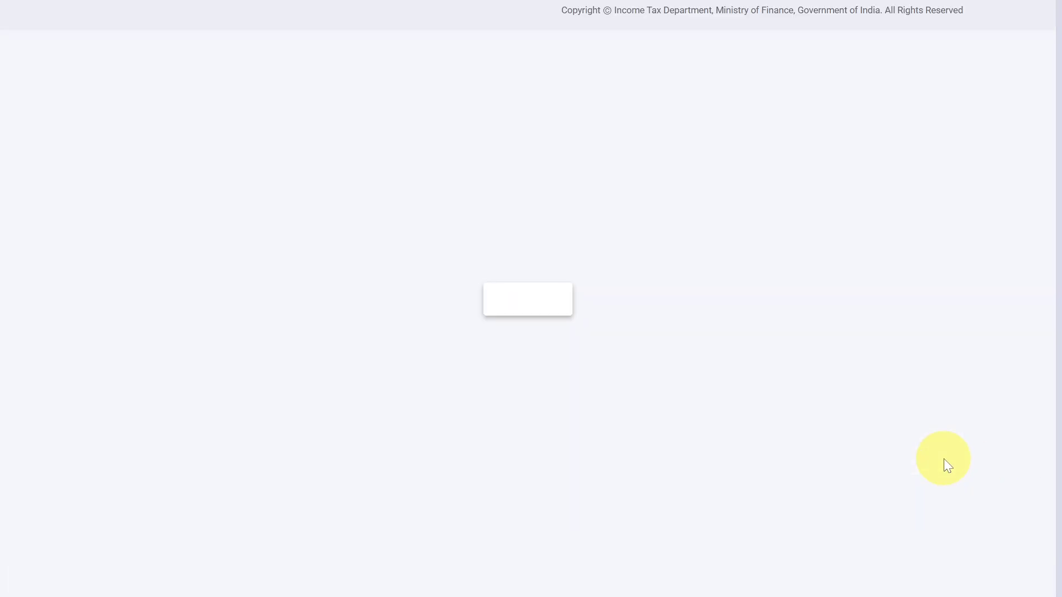
Proceed to verification, review the taxable income and tax payable summary, and continue to preview and submit the return.
click(910, 402)
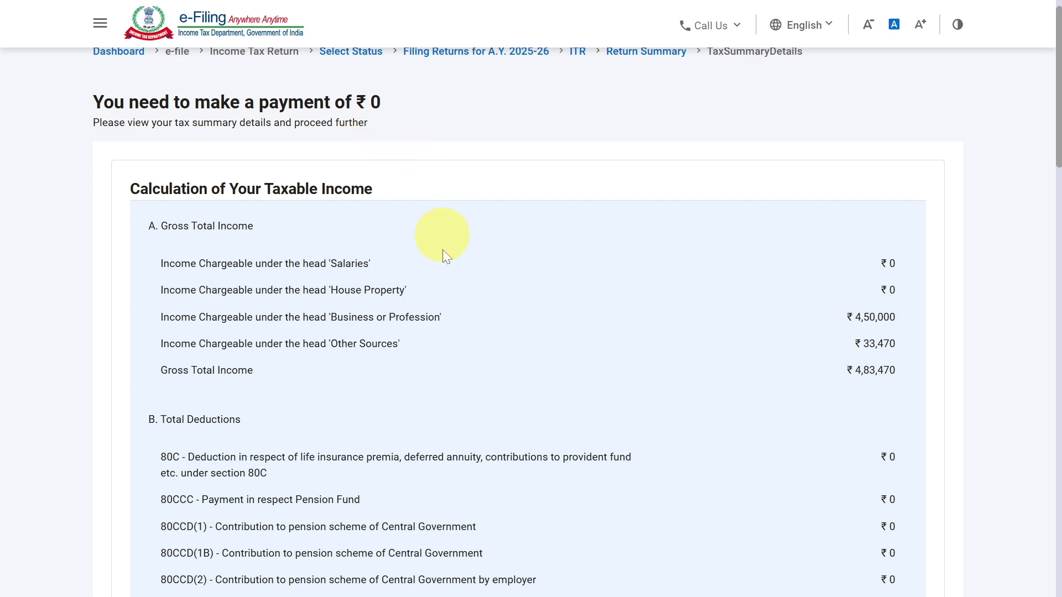
scroll(669, 464, down, 10)
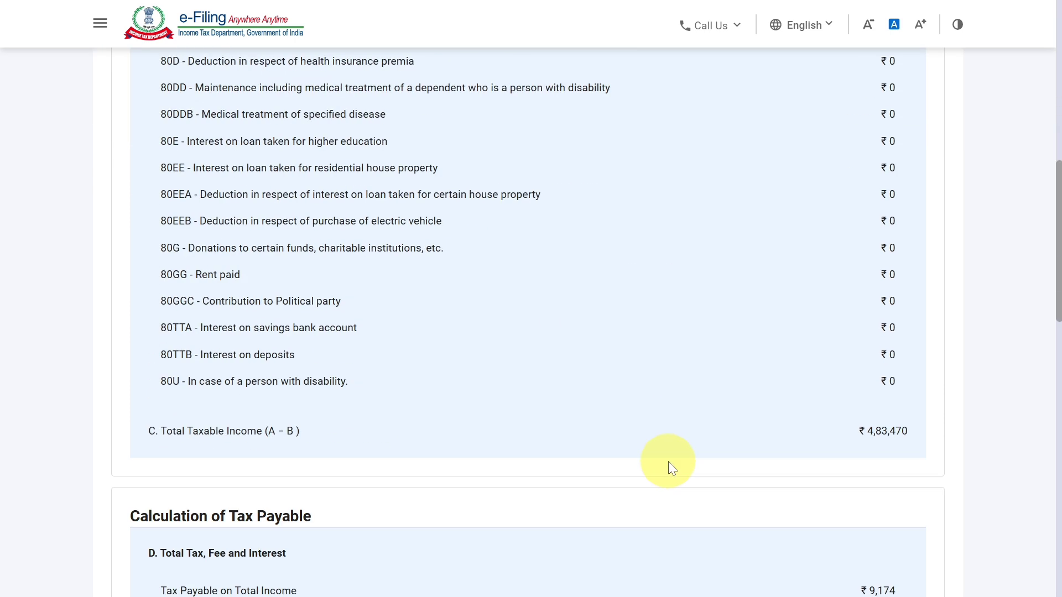
scroll(668, 465, down, 10)
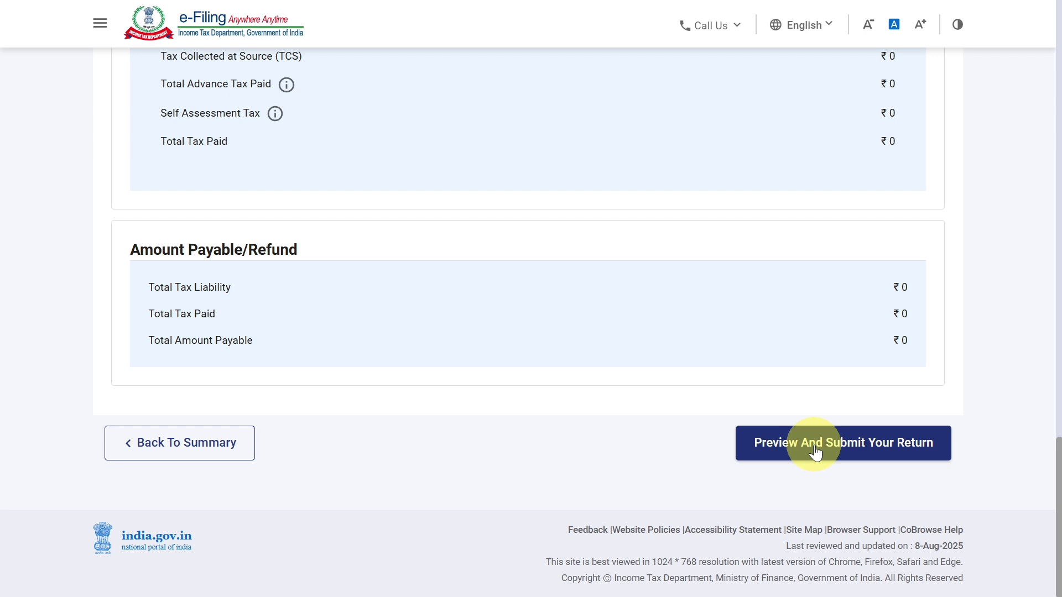
click(816, 453)
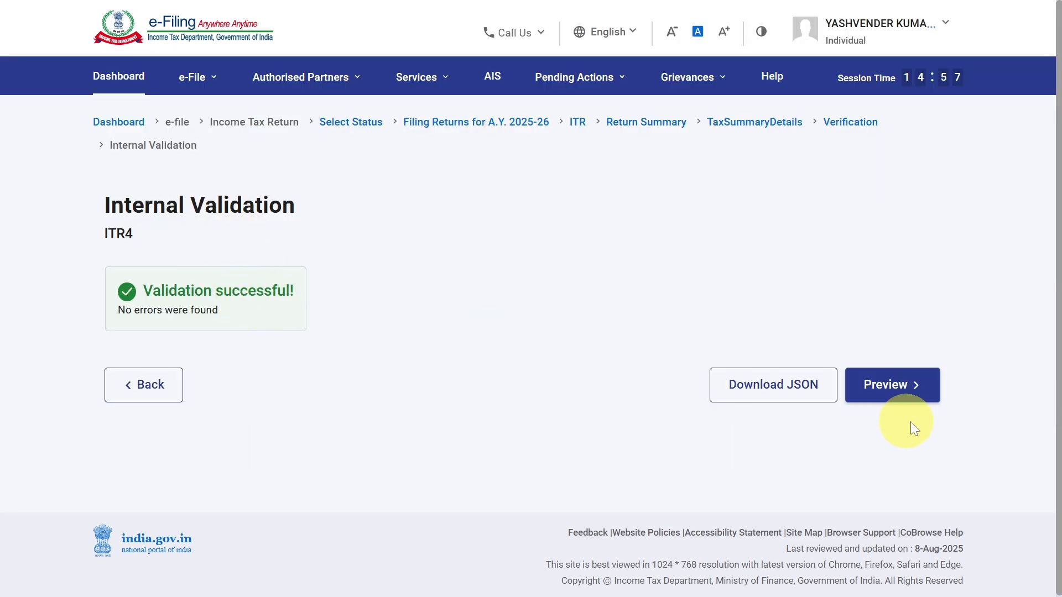
Preview the ITR-4 return, check its Gross Total Income details, and proceed to upload level validation.
click(889, 387)
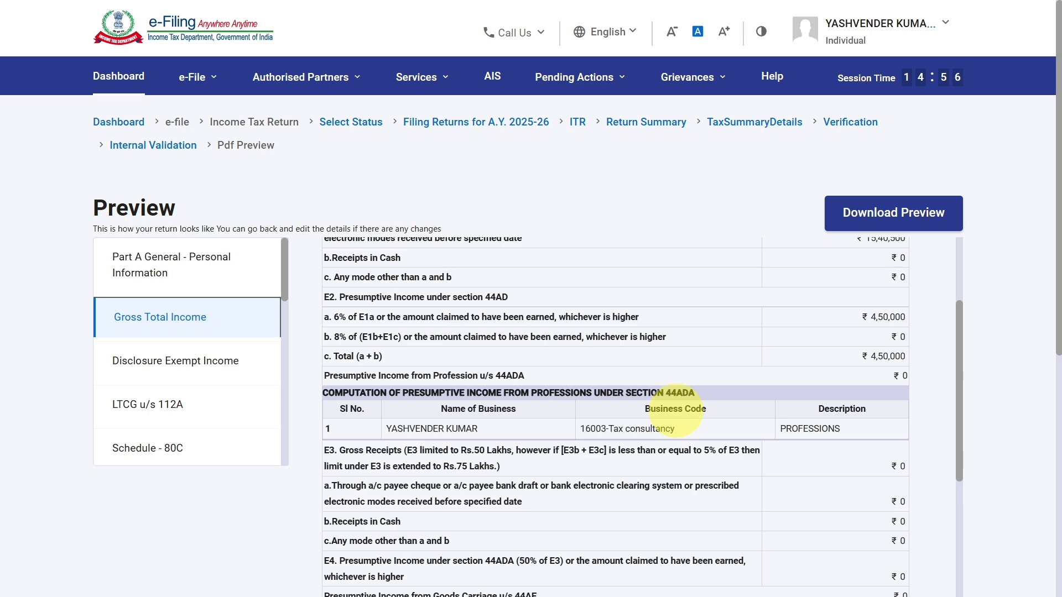
scroll(675, 412, down, 10)
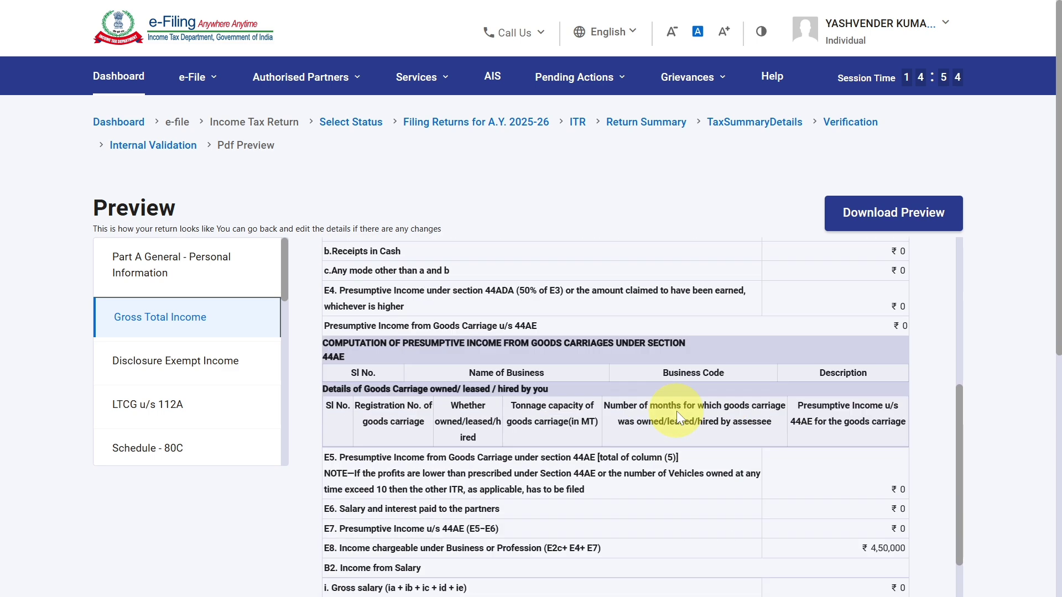
scroll(1021, 517, down, 5)
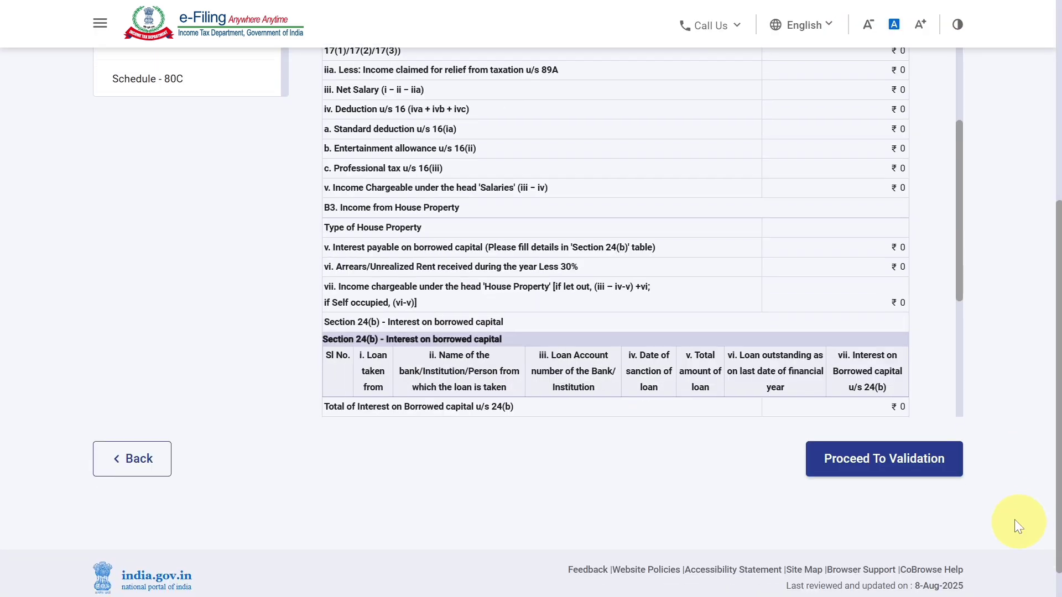
click(911, 464)
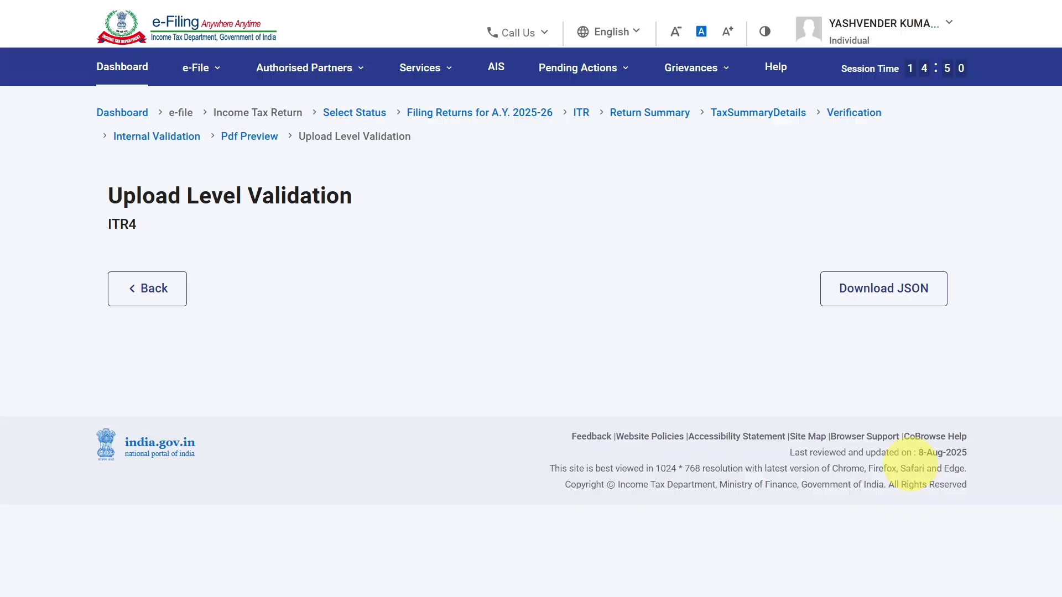